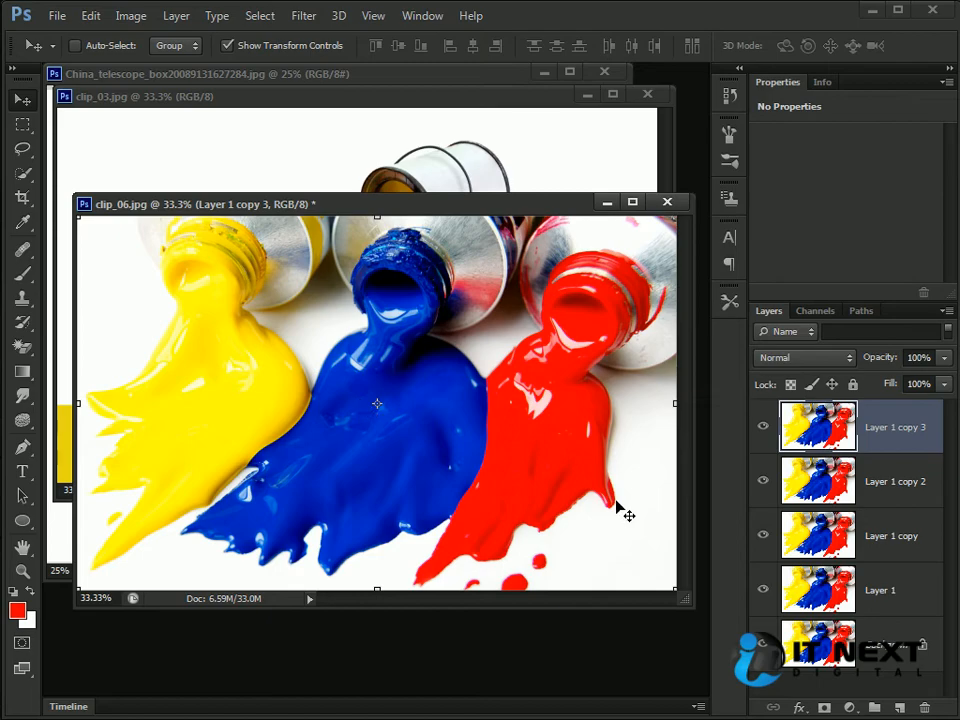
Step: Open Color Range for the paint image's top layer and preview the Reds and Blues presets
left_click(268, 16)
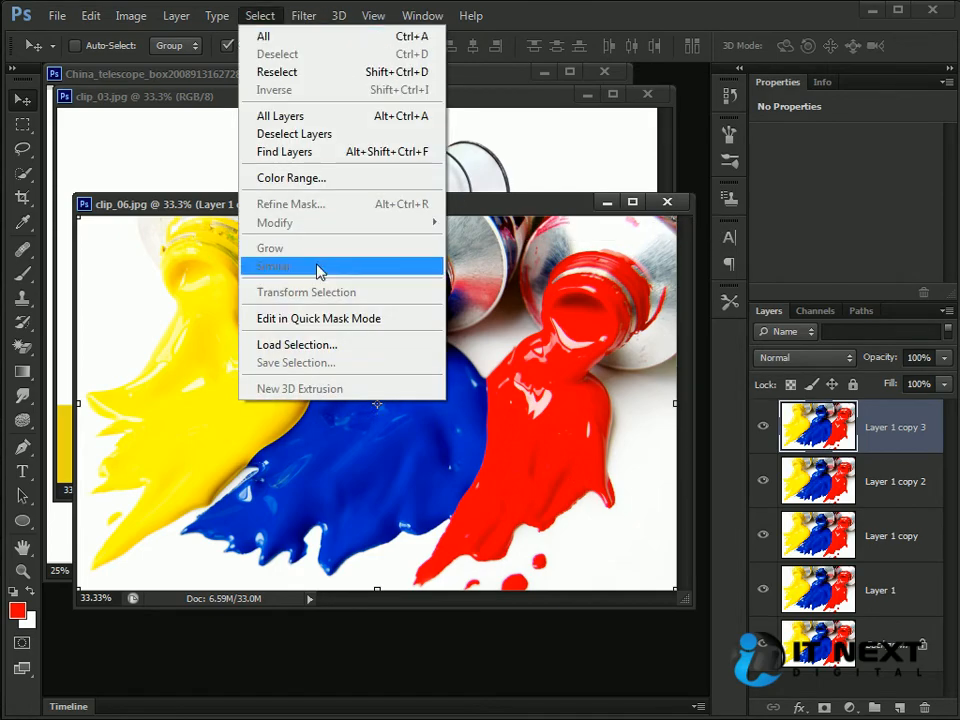
left_click(318, 178)
left_click_drag(601, 211, 656, 233)
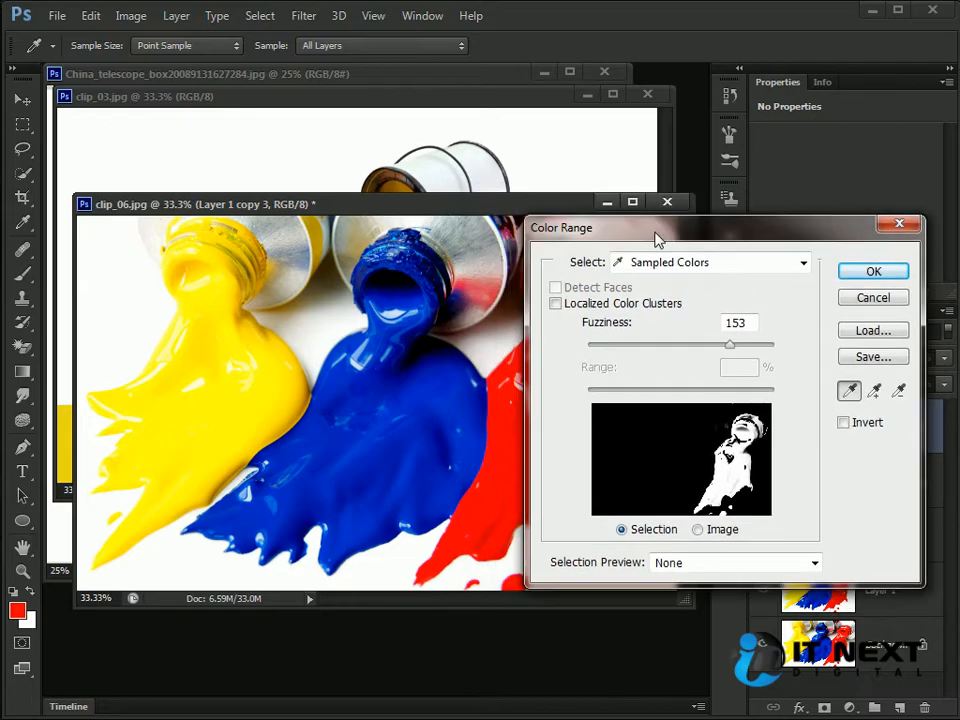
left_click(706, 268)
left_click(688, 318)
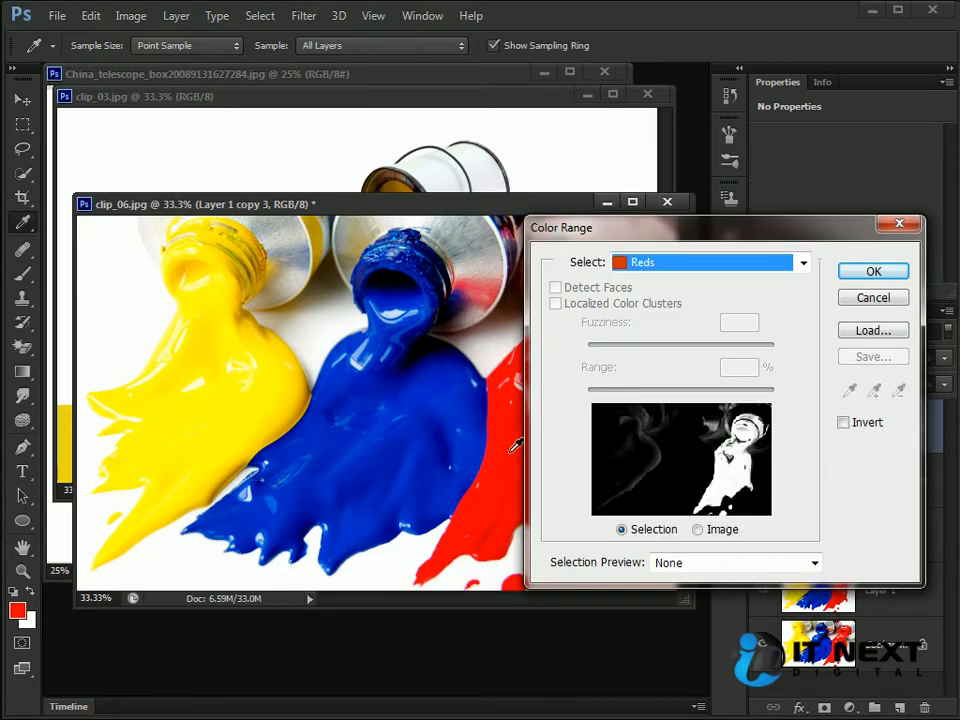
left_click(709, 260)
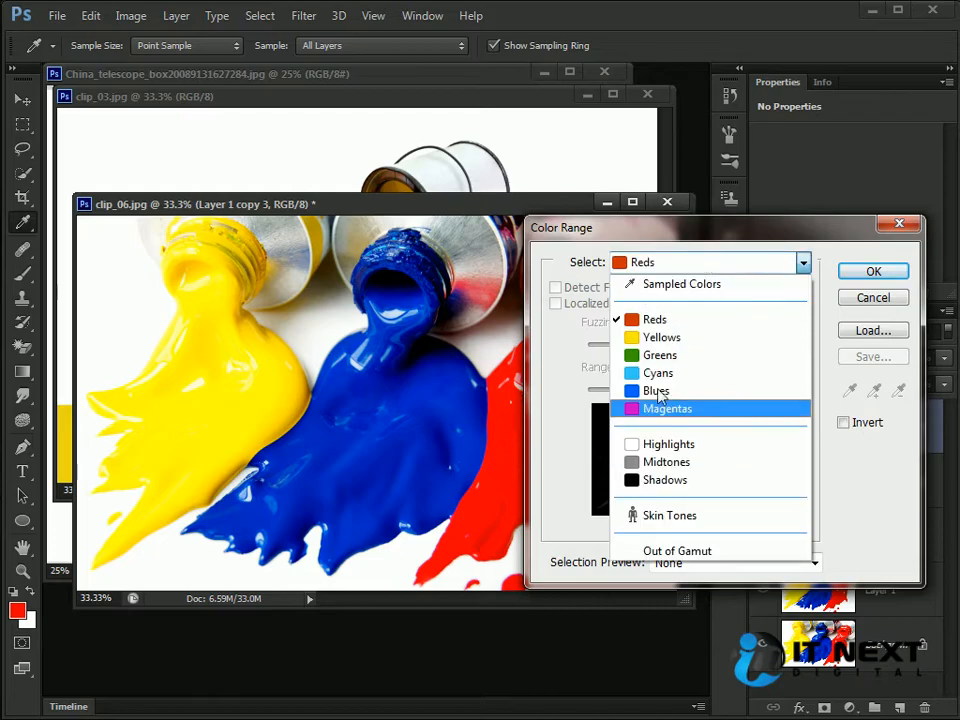
left_click(655, 395)
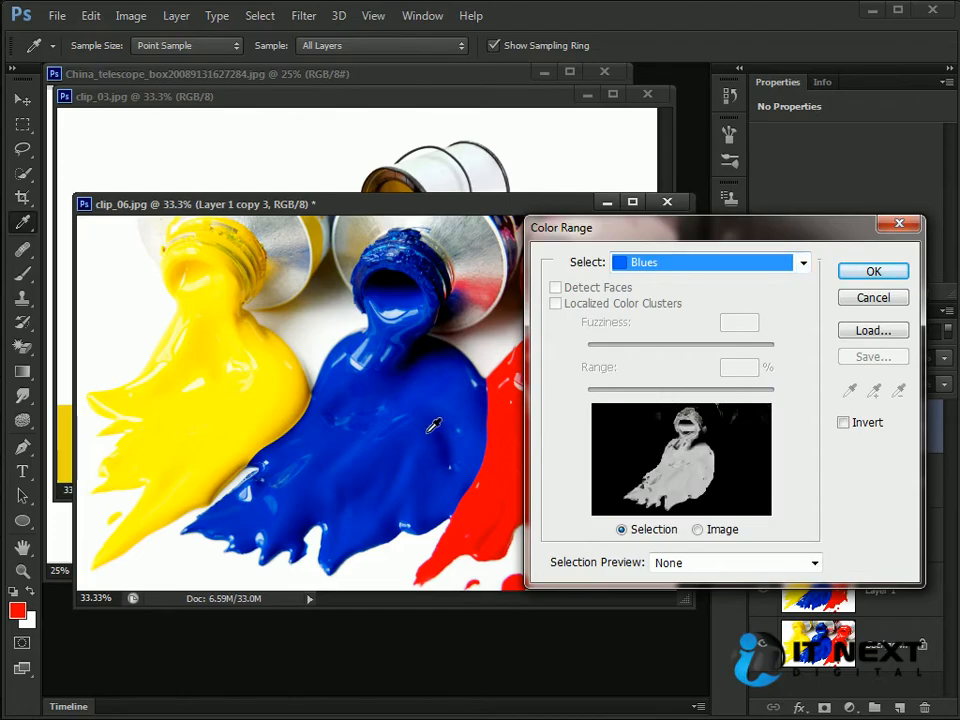
Step: Select the yellow paint with the Yellows preset of Color Range and clear the selection
left_click(660, 264)
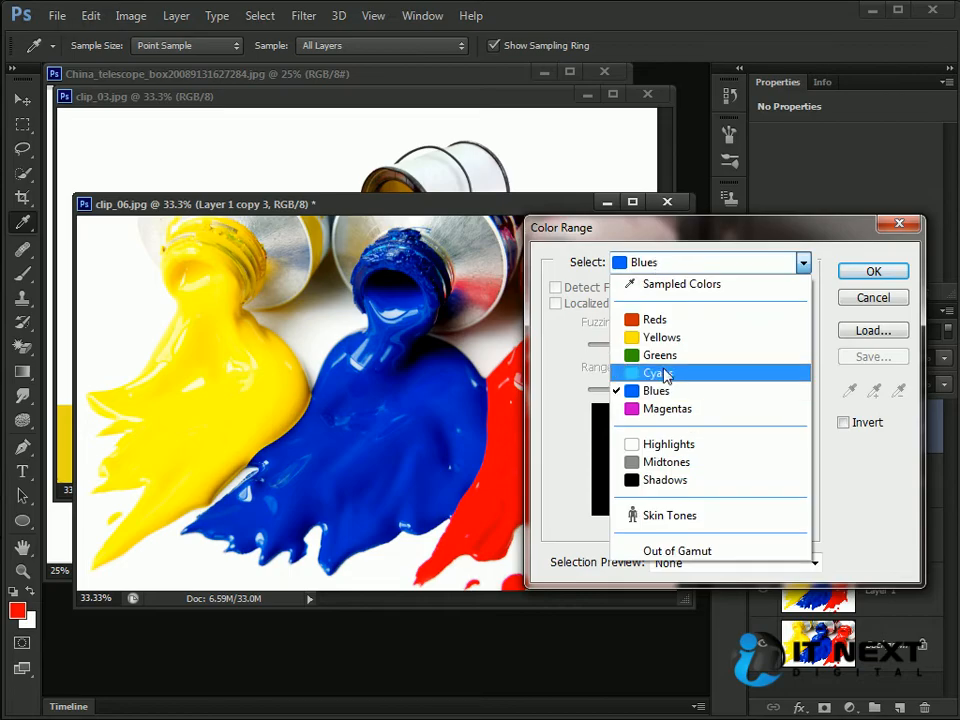
left_click(660, 339)
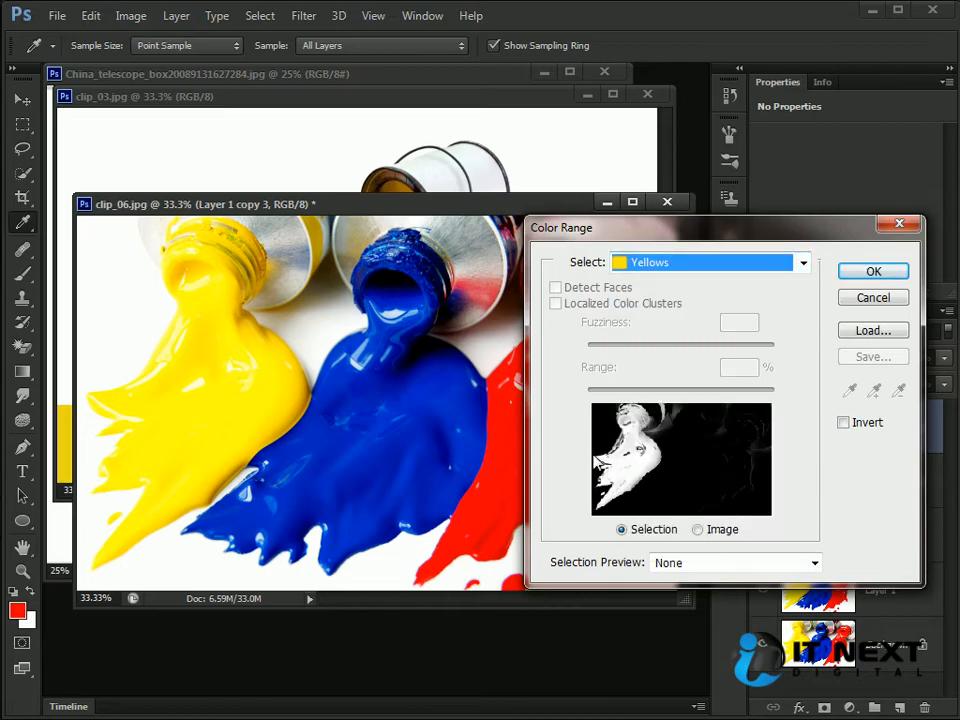
left_click(873, 271)
key("v")
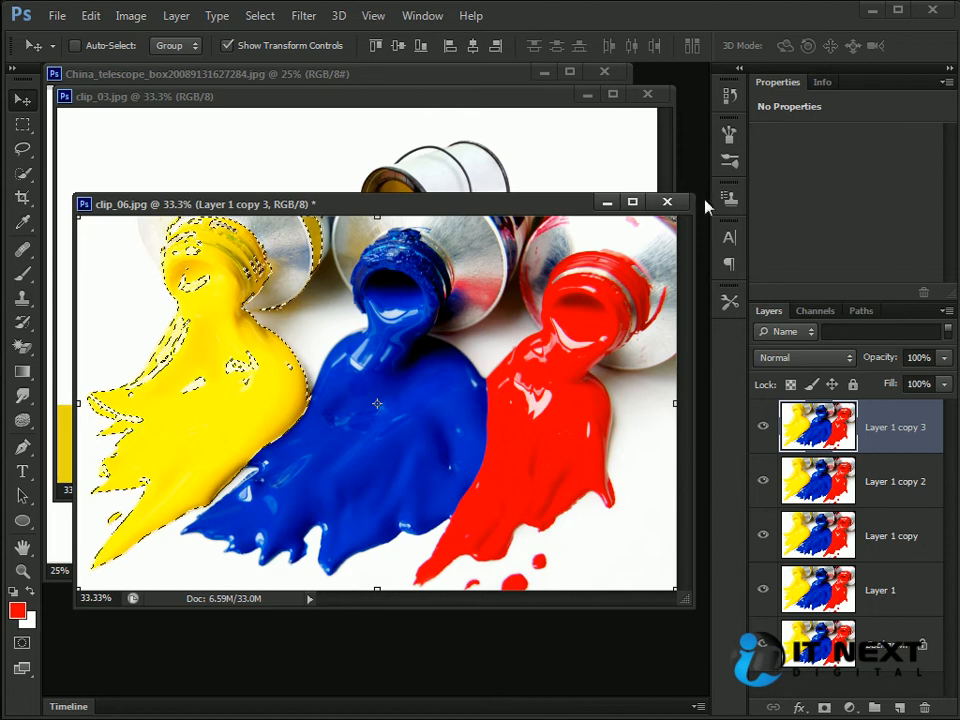
key("ctrl+d")
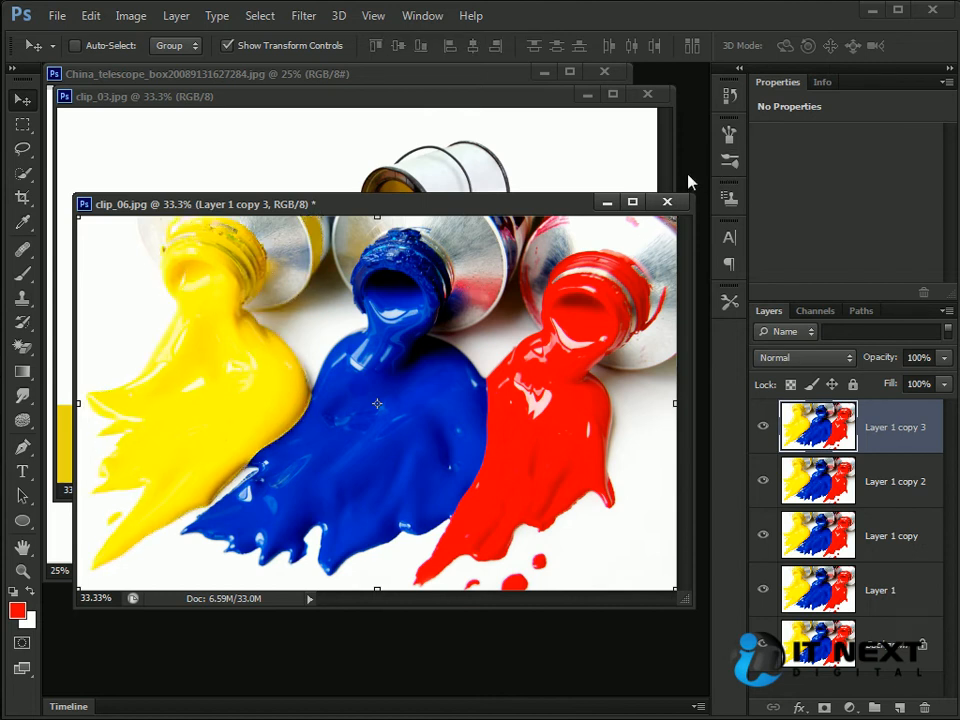
Step: Open the portrait image 2.jpg
double_click(688, 182)
double_click(249, 210)
Step: Select the red lips in the portrait with the Reds preset of Color Range and clear the selection
left_click(260, 15)
left_click(315, 176)
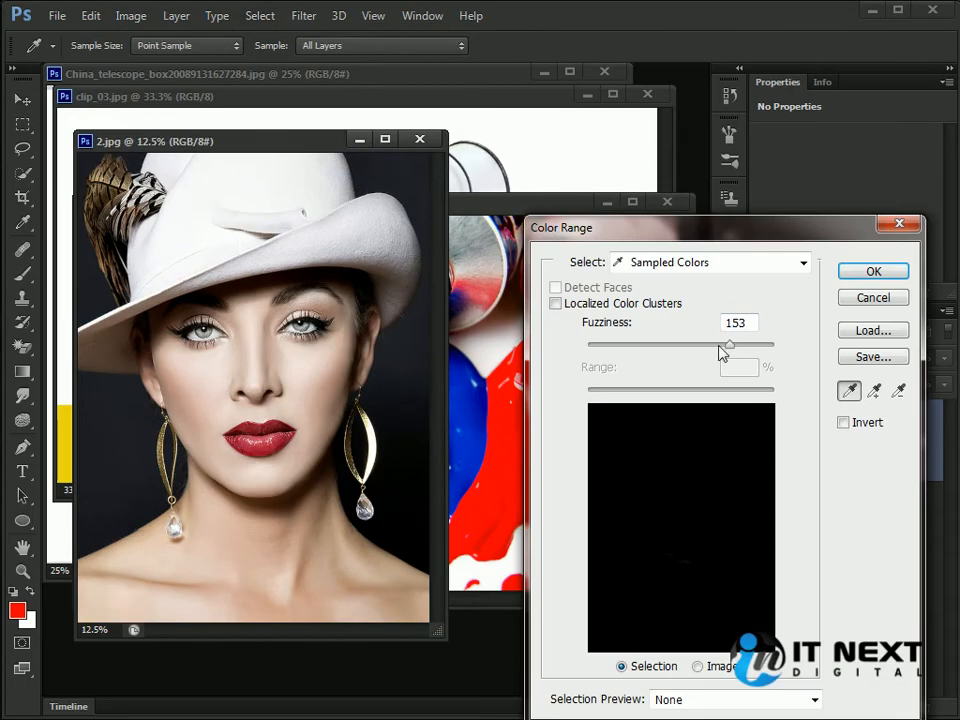
left_click(704, 264)
left_click(680, 320)
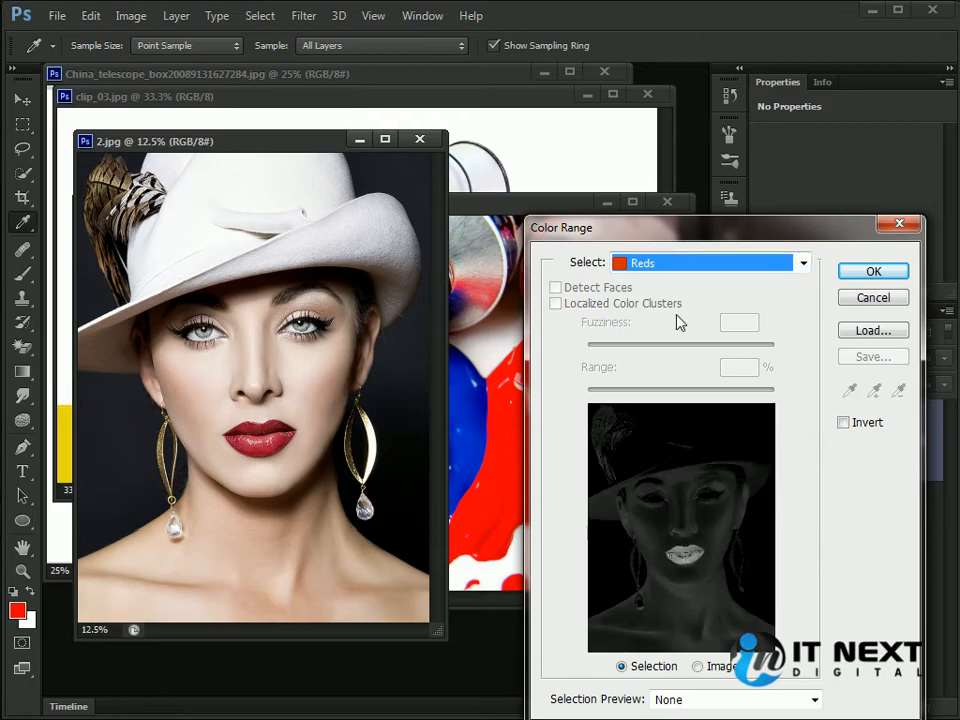
left_click(873, 271)
key("v")
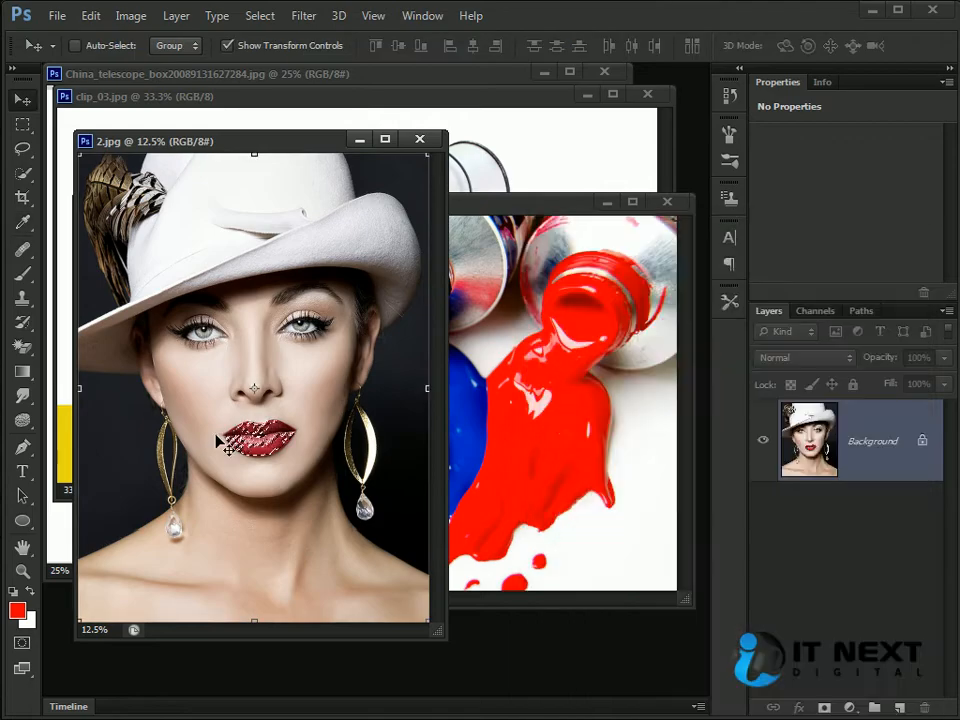
key("ctrl+d")
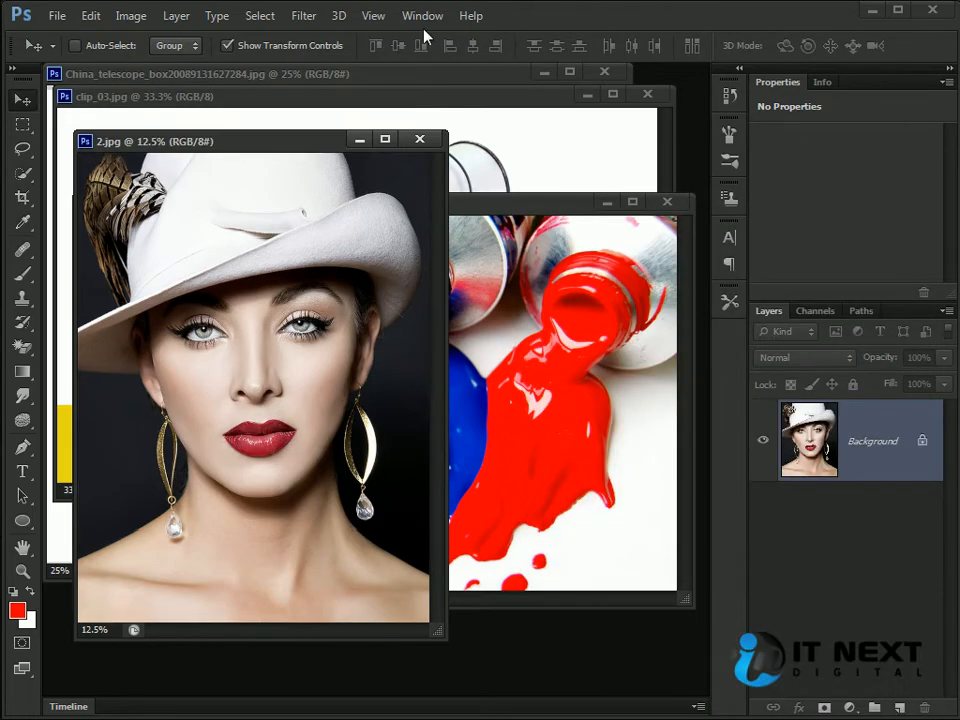
Step: Preview the Yellows preset in Color Range on the portrait, and select its Skin Tones instead
left_click(259, 16)
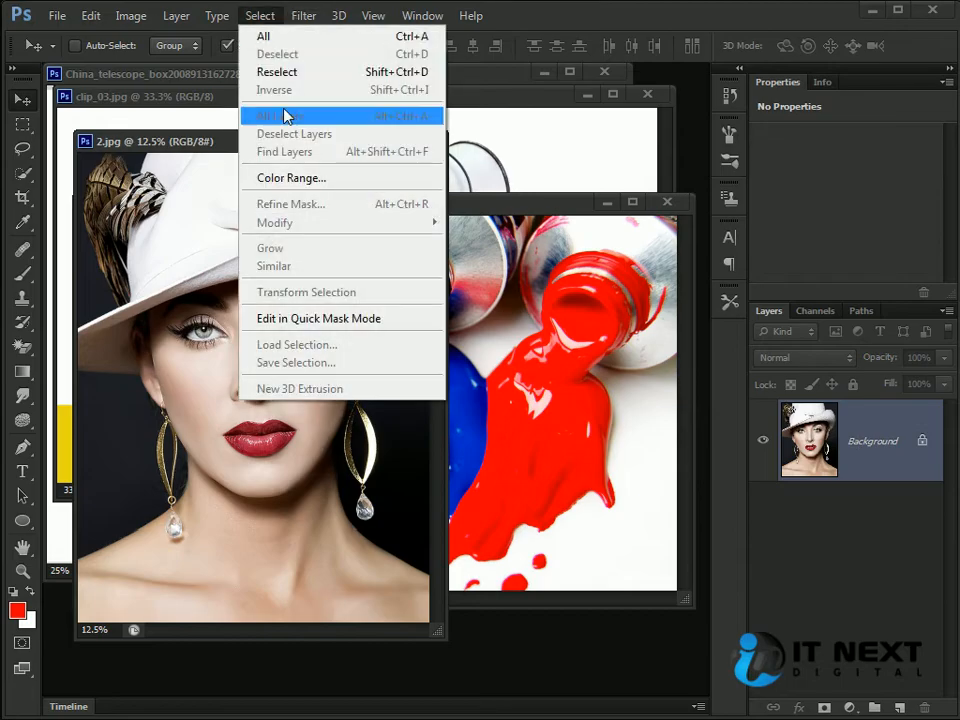
left_click(292, 178)
left_click(700, 262)
left_click(661, 338)
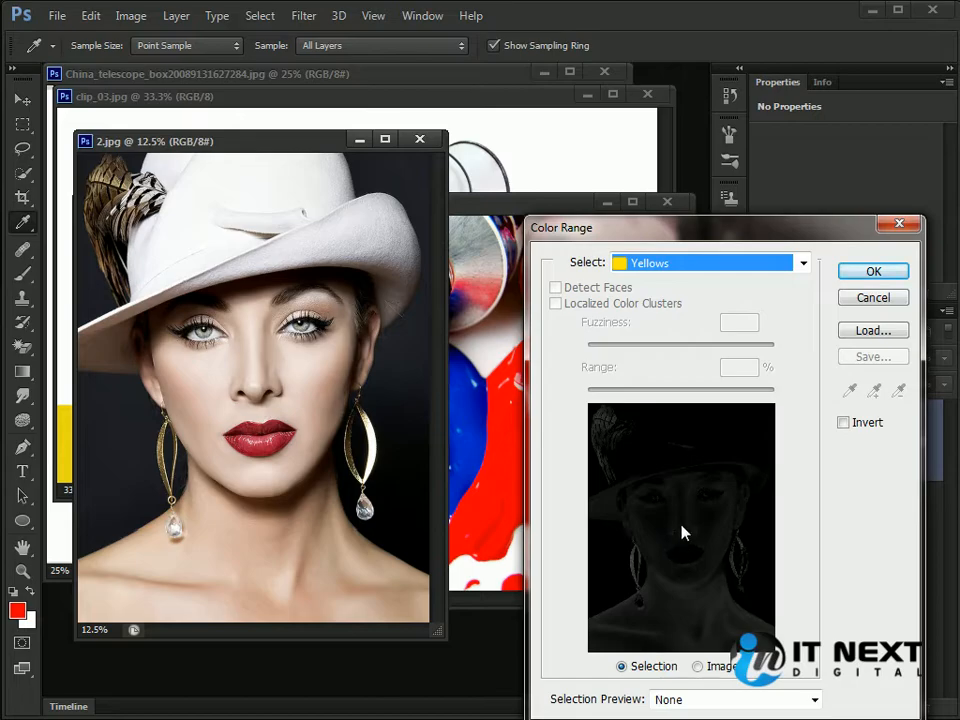
left_click(738, 264)
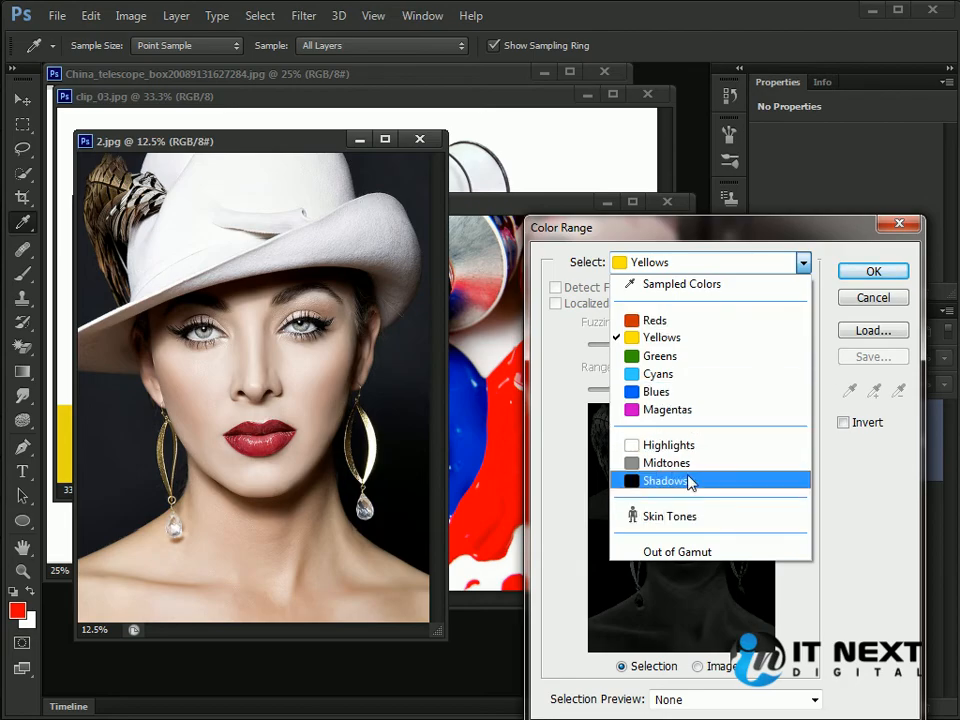
left_click(696, 516)
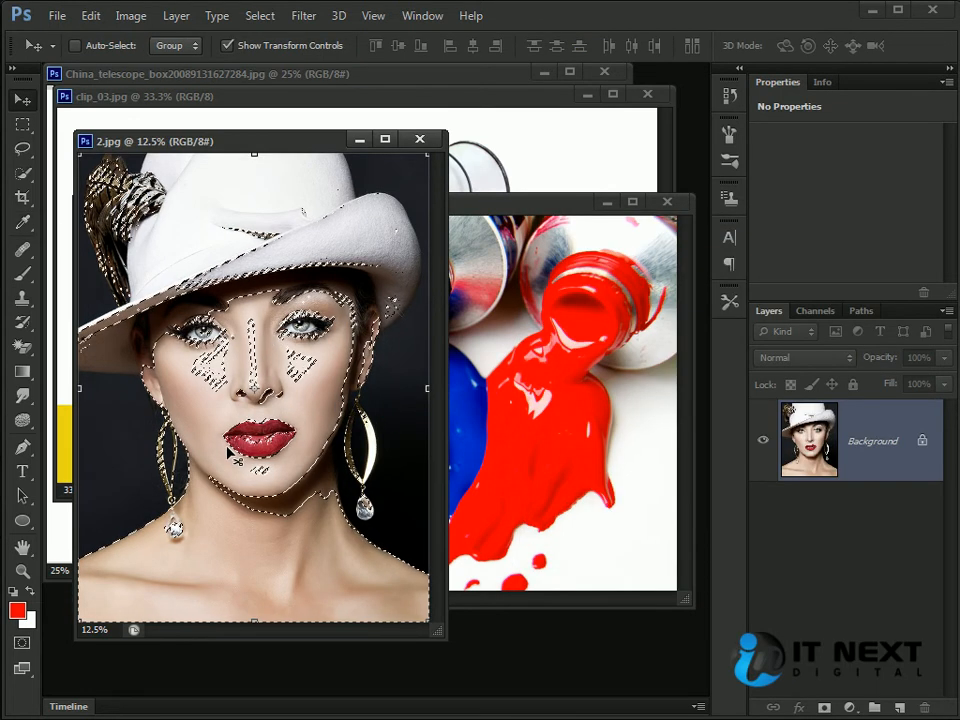
Step: Copy the skin-tone selection to a new layer, hide the Background layer to inspect it, and undo these changes
key("ctrl+j")
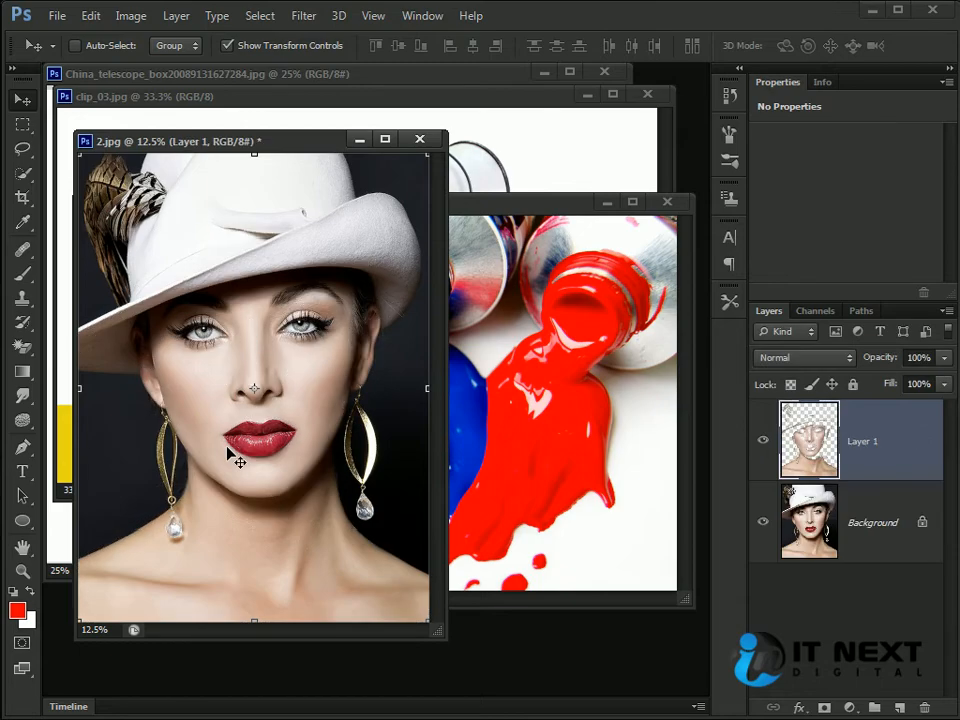
left_click(764, 524)
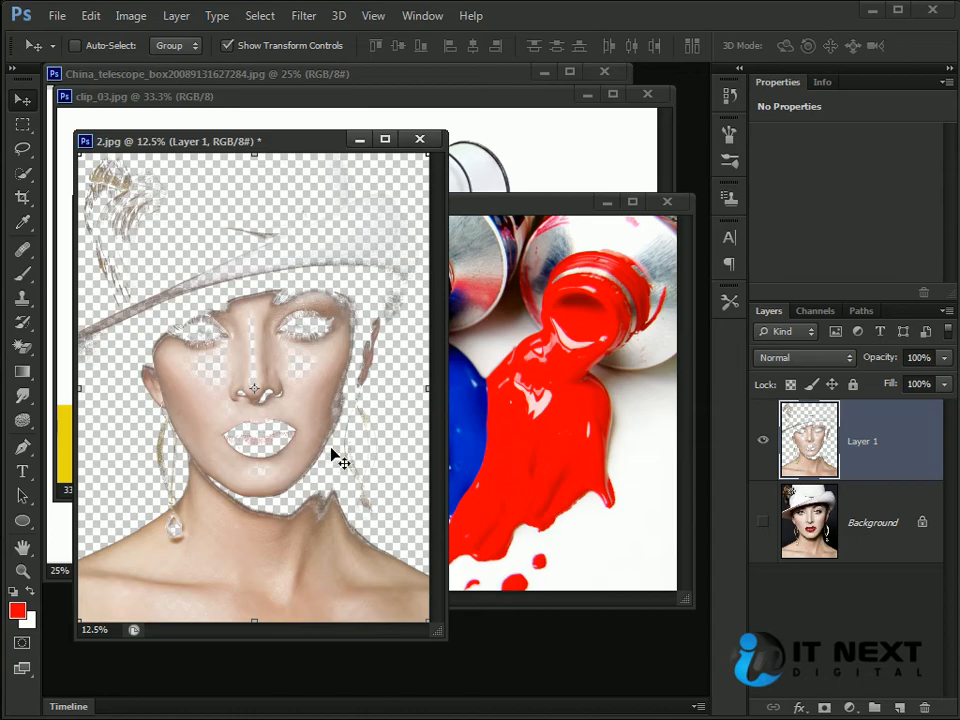
key("ctrl+alt+z")
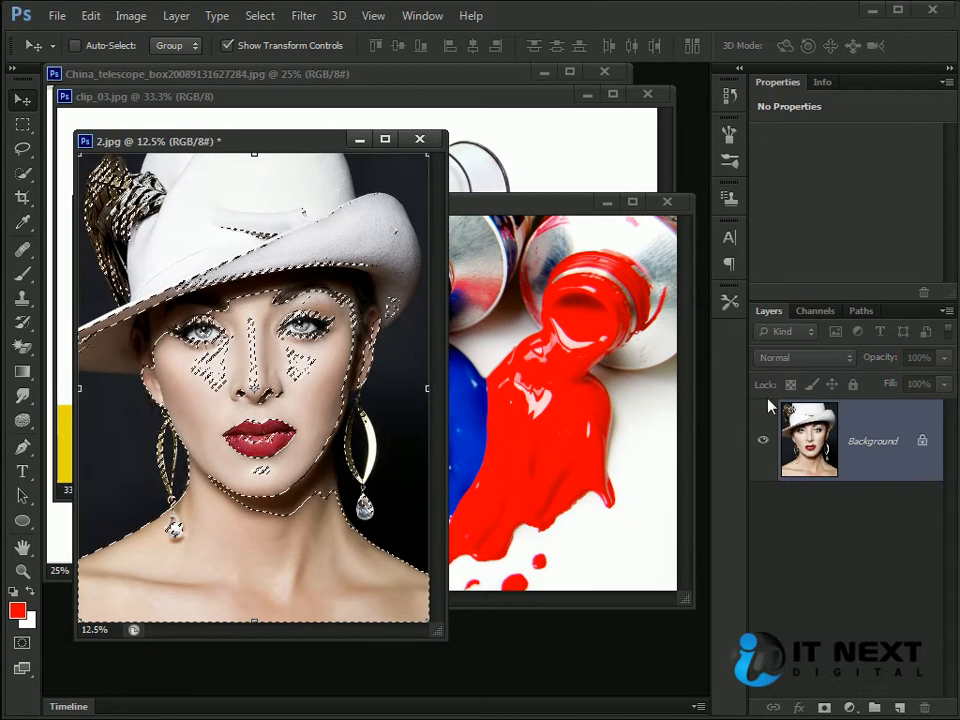
key("ctrl+alt+z")
Step: Switch to clip_06.jpg, open Color Range set to Sampled Colors, and sample the yellow paint
left_click(628, 335)
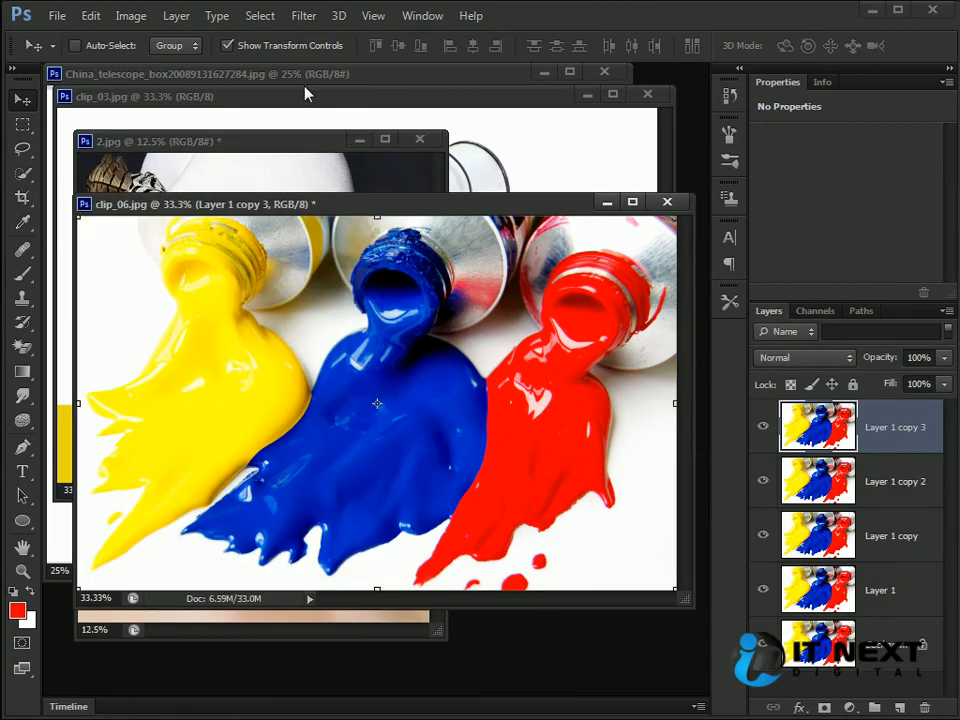
left_click(259, 16)
left_click(320, 188)
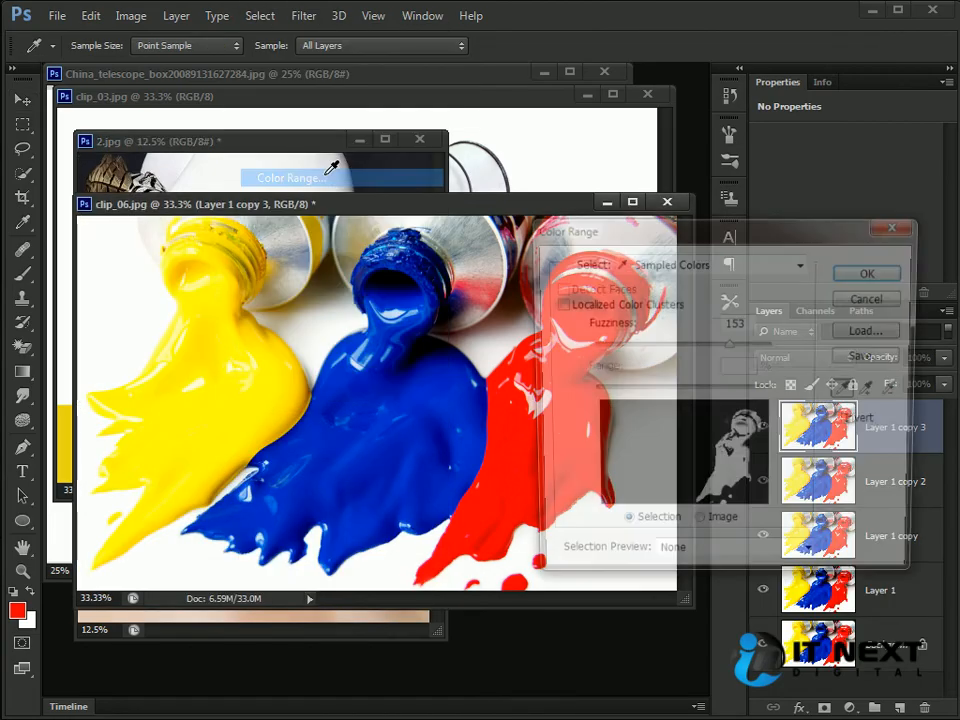
left_click_drag(705, 236, 566, 240)
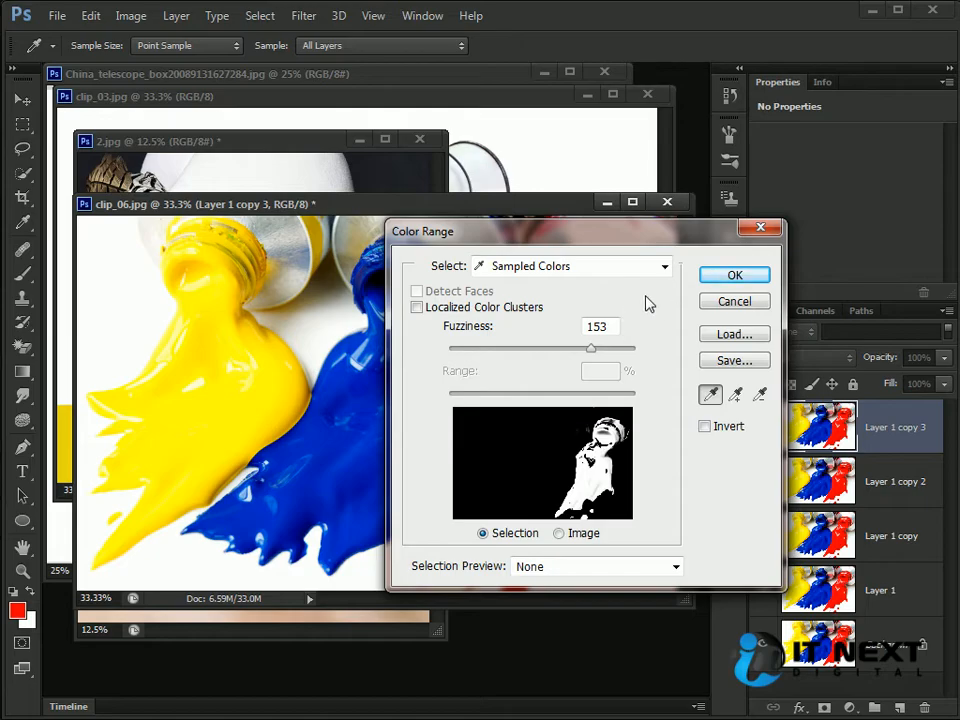
left_click(585, 267)
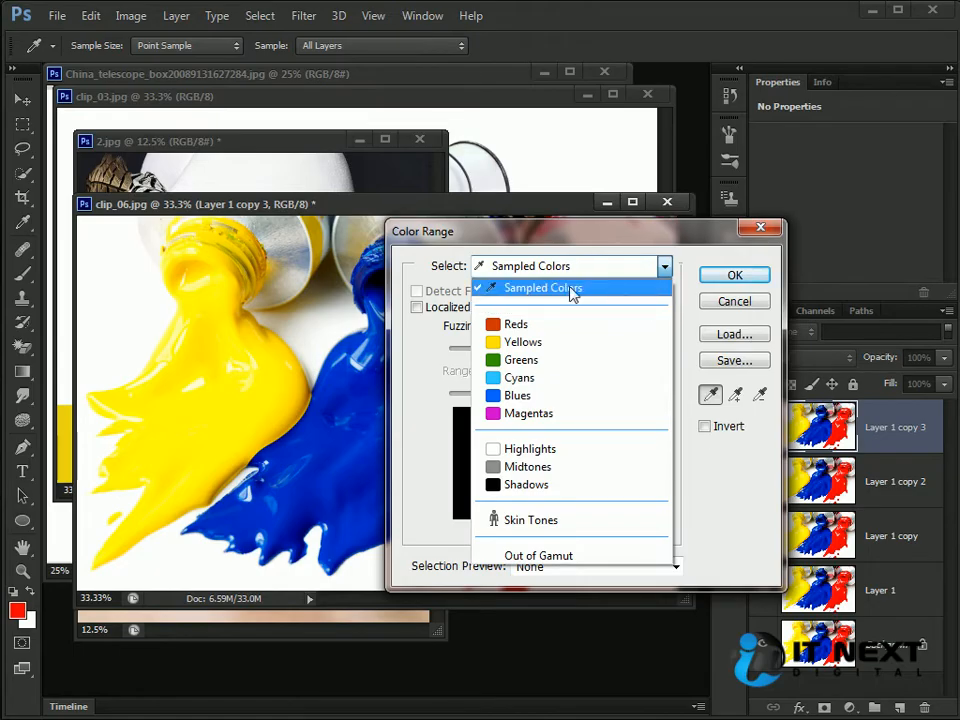
left_click(572, 288)
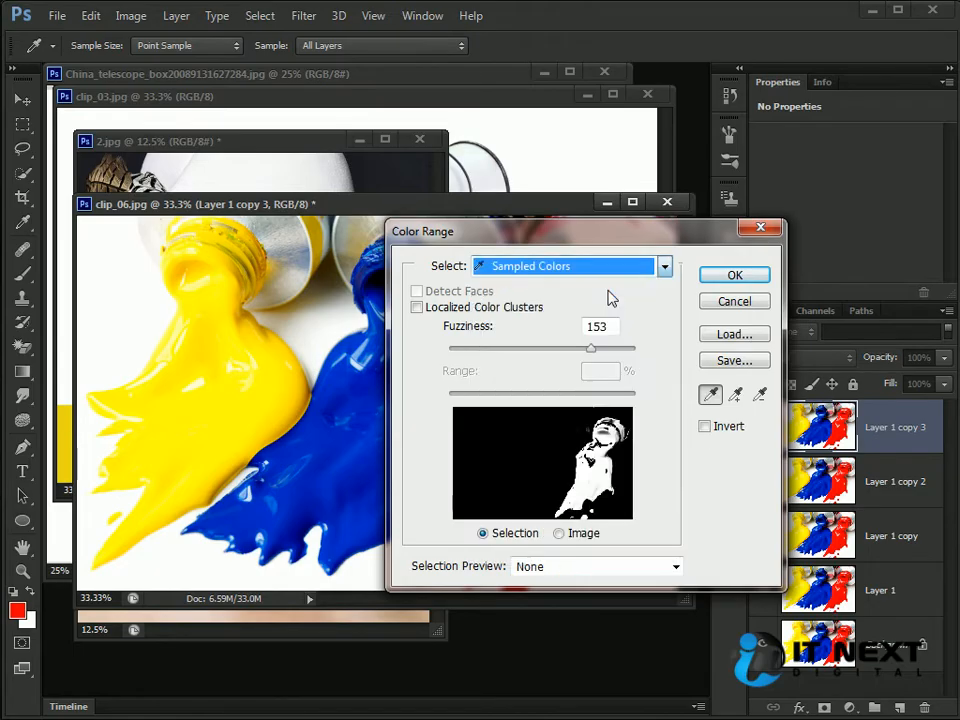
left_click(268, 393)
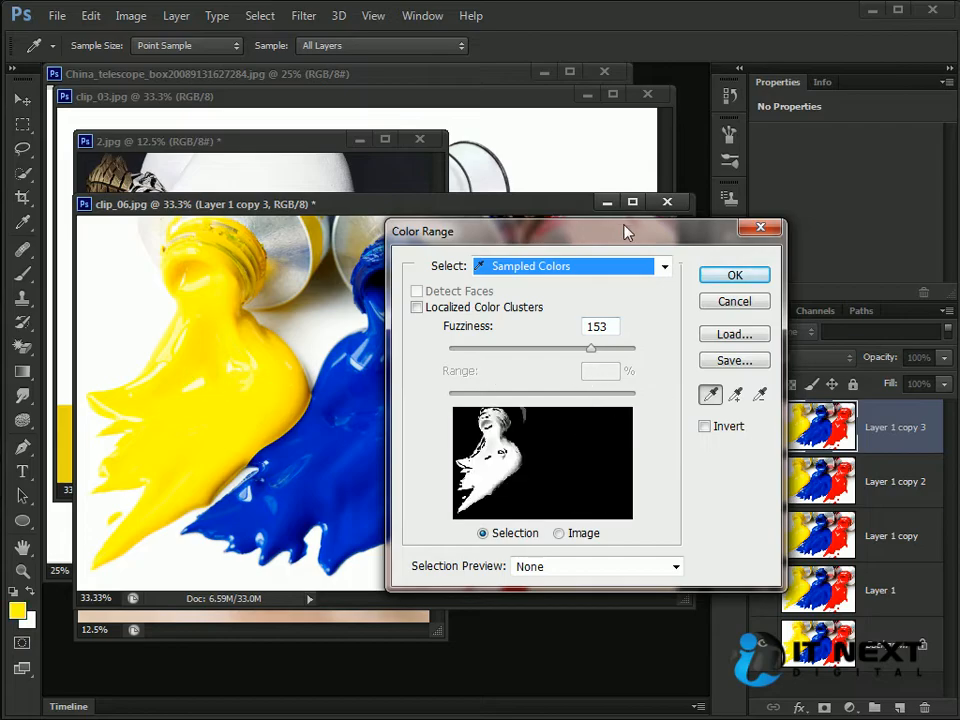
Step: Sample the red paint in Color Range and set the Fuzziness to 110
left_click_drag(627, 228, 771, 250)
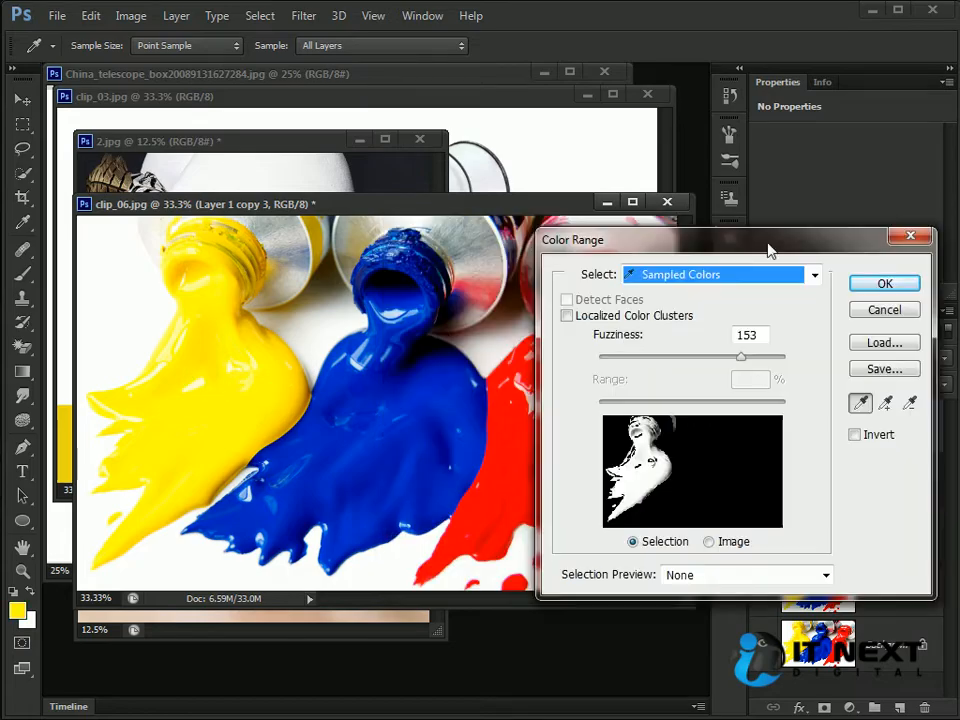
left_click(486, 496)
left_click_drag(731, 366, 705, 367)
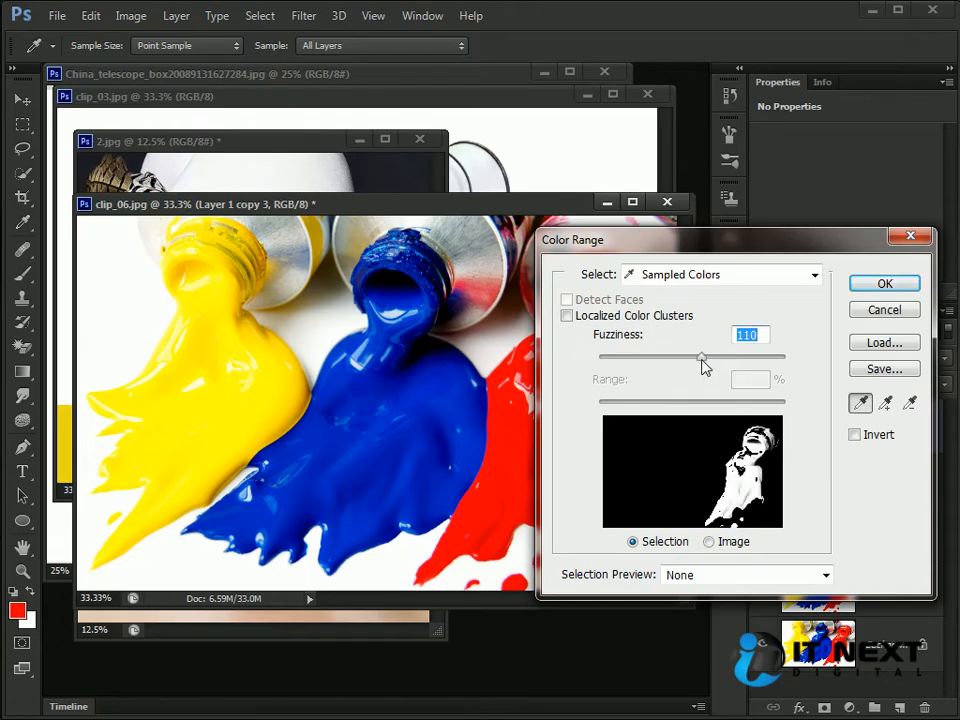
Step: Compare the preview with Invert on and off, leave Invert off, and apply the Color Range selection
left_click(855, 435)
left_click(855, 435)
left_click(855, 435)
left_click(855, 435)
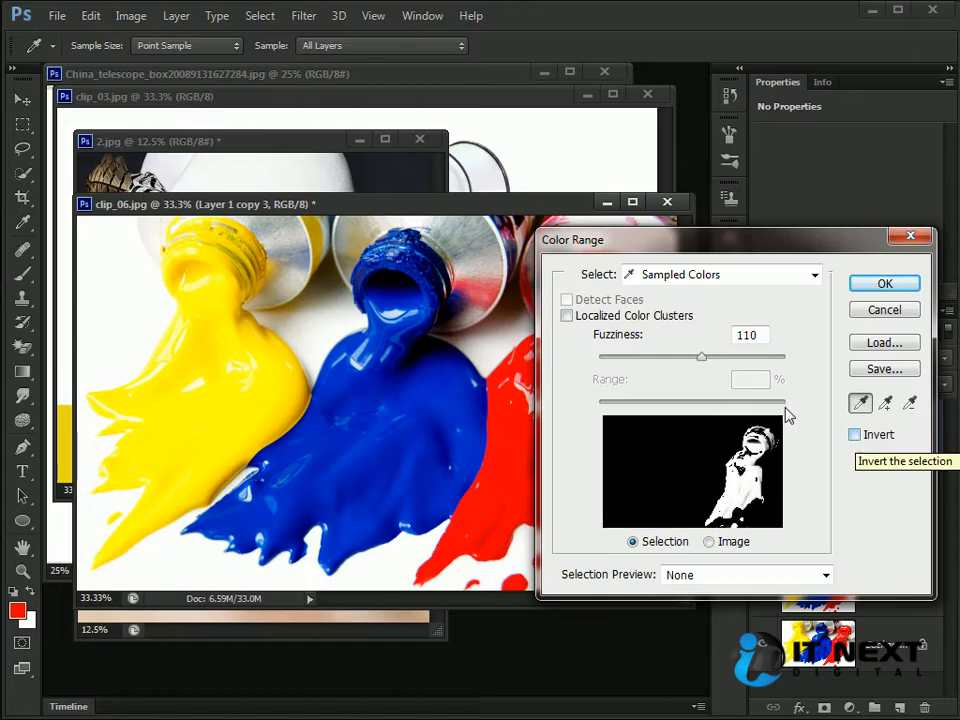
left_click(885, 283)
key("v")
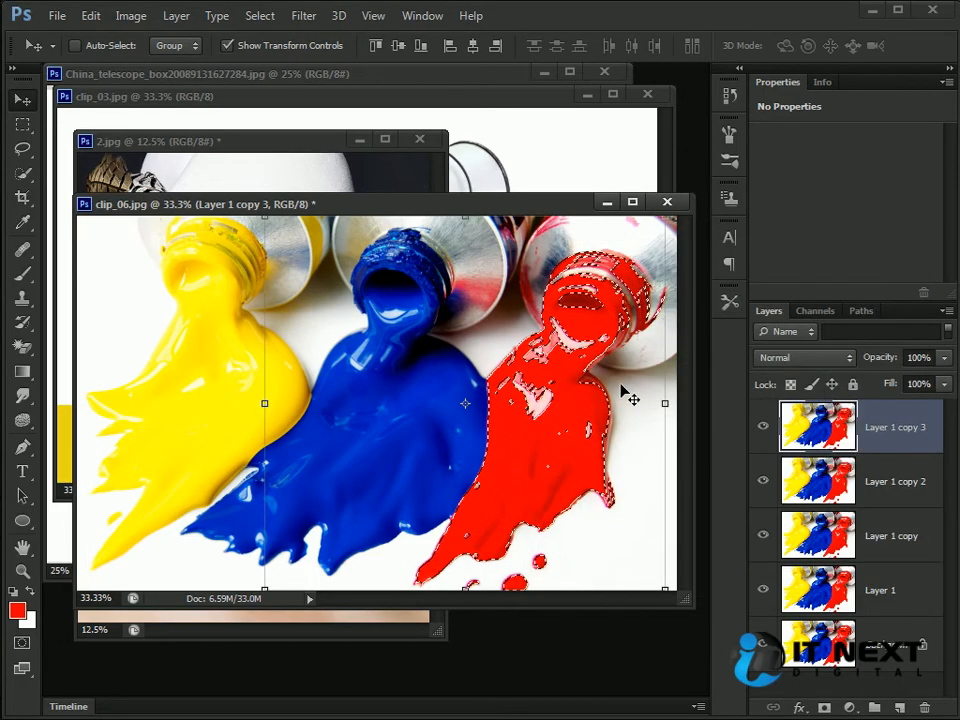
Step: Paste the selected red paint into a new document and reposition it on the white canvas
left_click(258, 16)
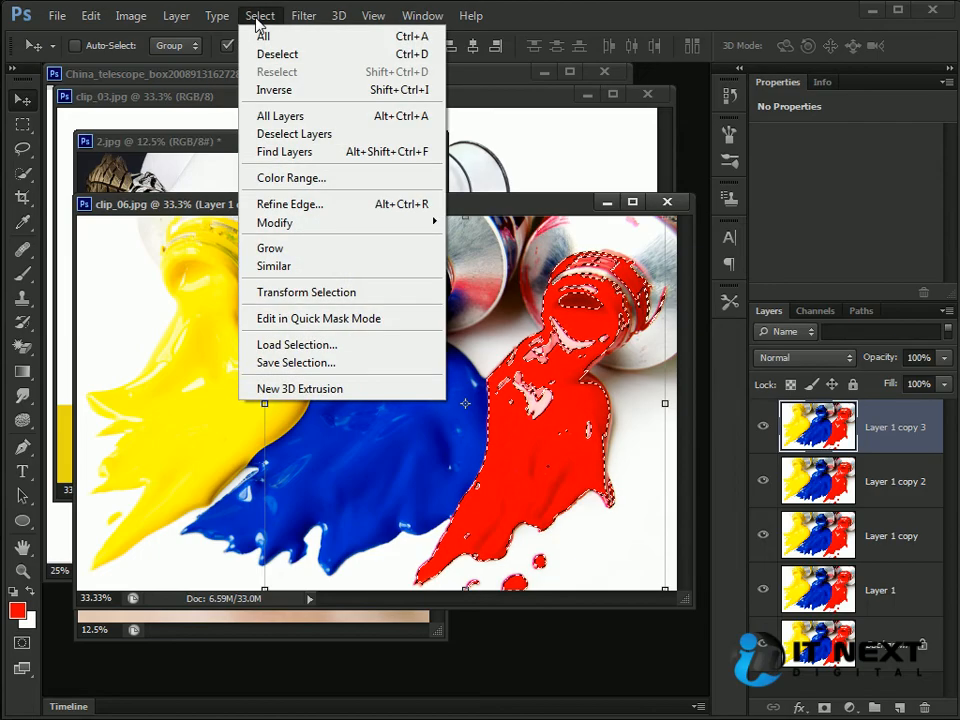
left_click_drag(562, 207, 553, 170)
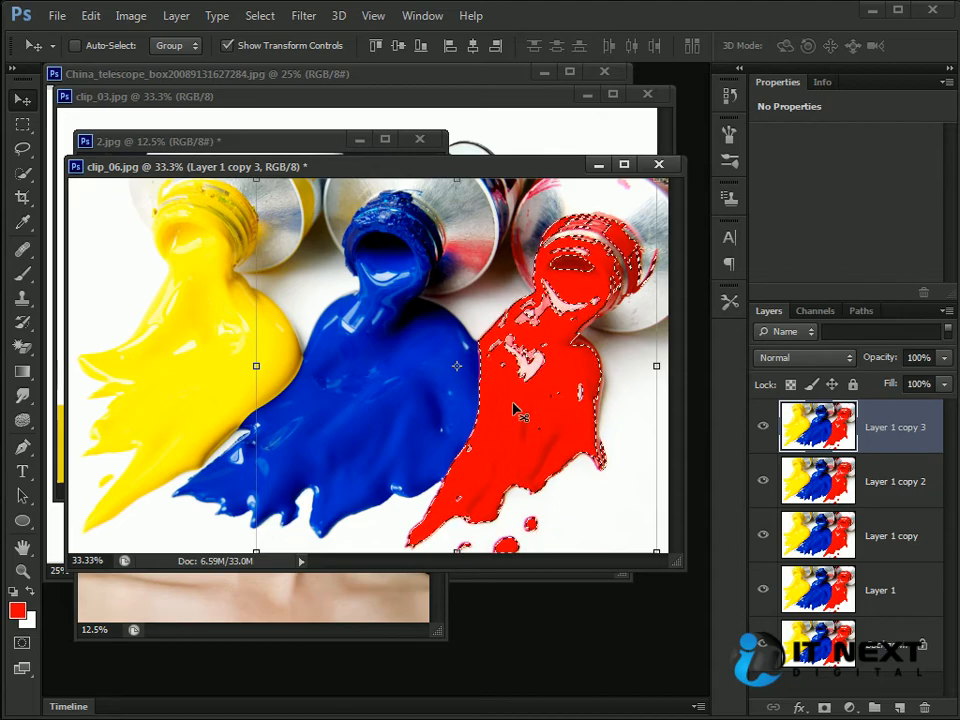
key("ctrl+n")
key("Return")
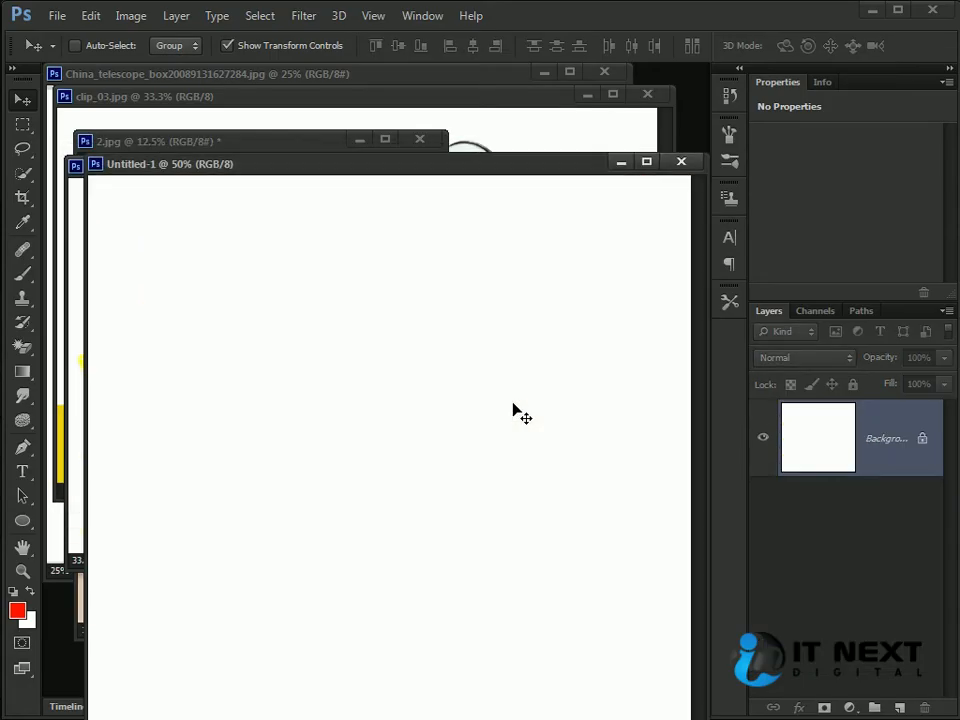
key("ctrl+v")
left_click_drag(545, 518, 426, 435)
Step: Inspect the lower edge of the pasted red paint at 200% zoom
key("ctrl+plus")
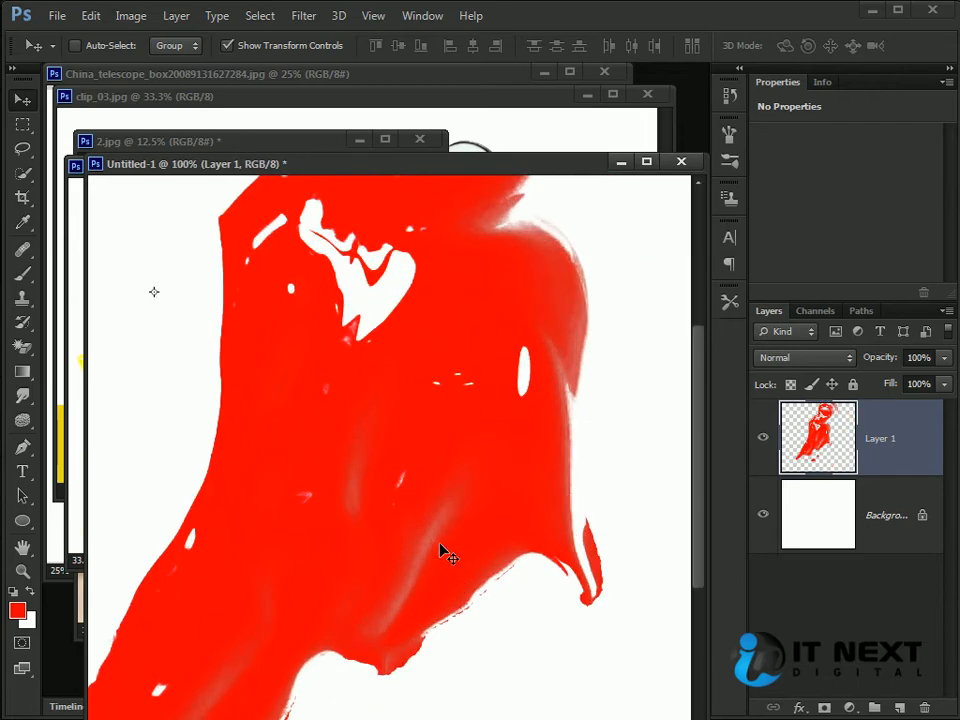
key("ctrl+plus")
left_click_drag(483, 568, 433, 311)
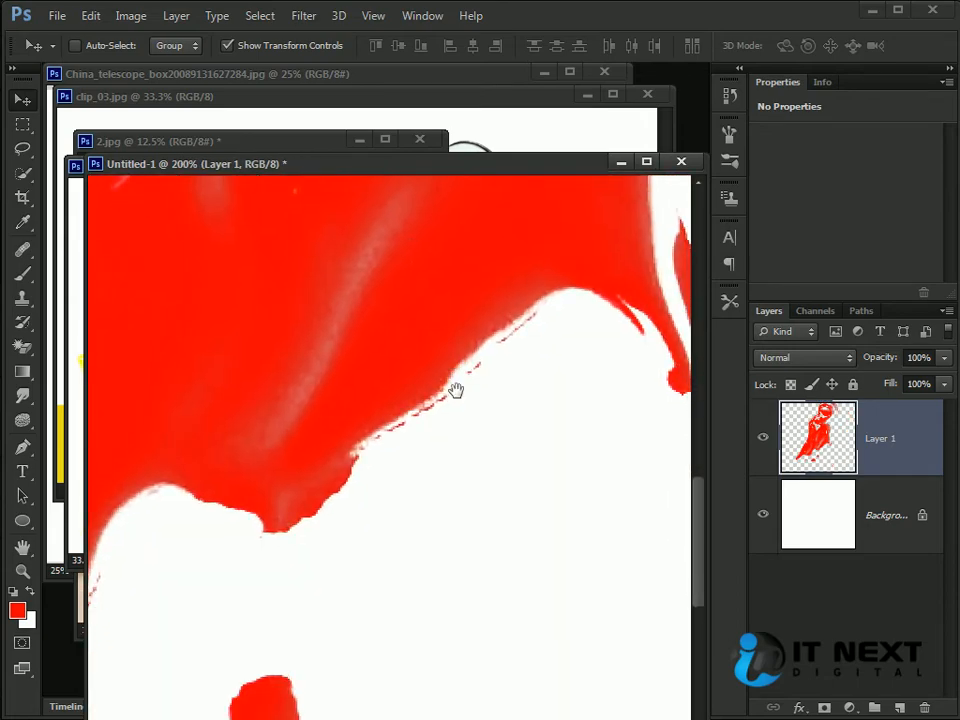
Step: Finish checking the pasted paint's lower edge, and move the paint about 2.2 inches left on the canvas
mouse_move(237, 530)
left_mouse_down()
mouse_move(360, 454)
mouse_move(463, 458)
left_mouse_up()
left_click_drag(568, 463, 317, 589)
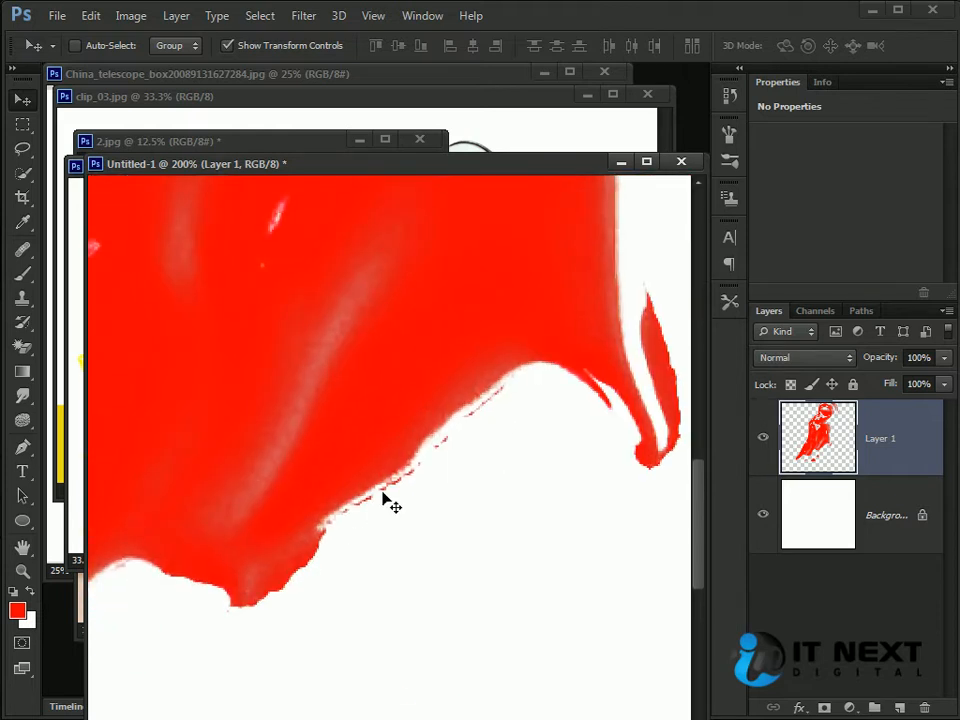
key("ctrl+minus")
key("ctrl+minus")
key("ctrl+minus")
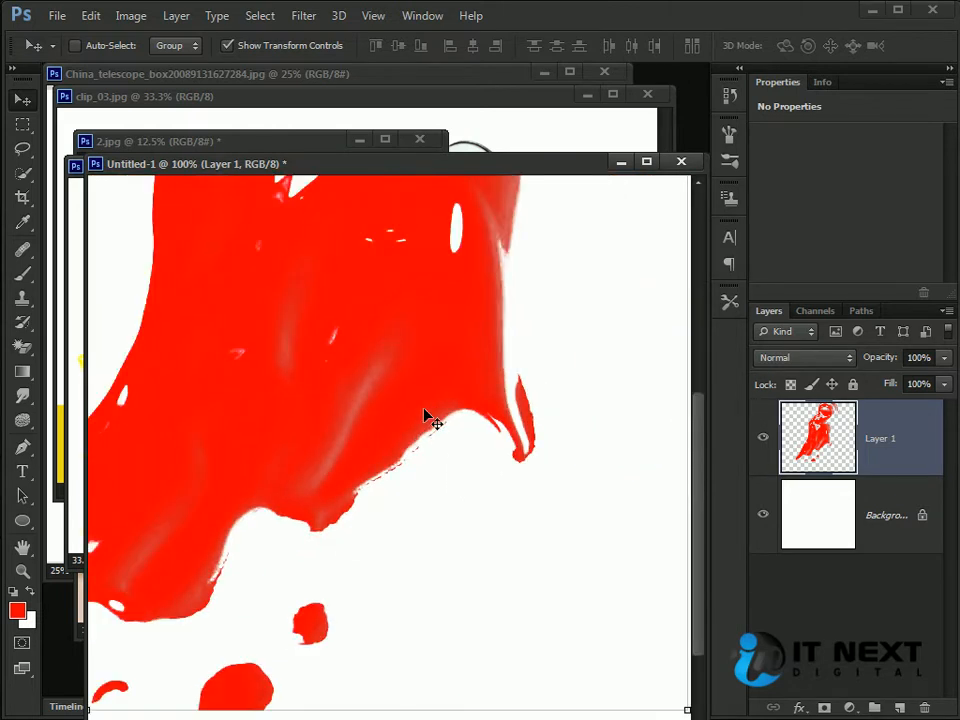
mouse_move(428, 411)
left_mouse_down()
mouse_move(349, 467)
mouse_move(286, 416)
left_mouse_up()
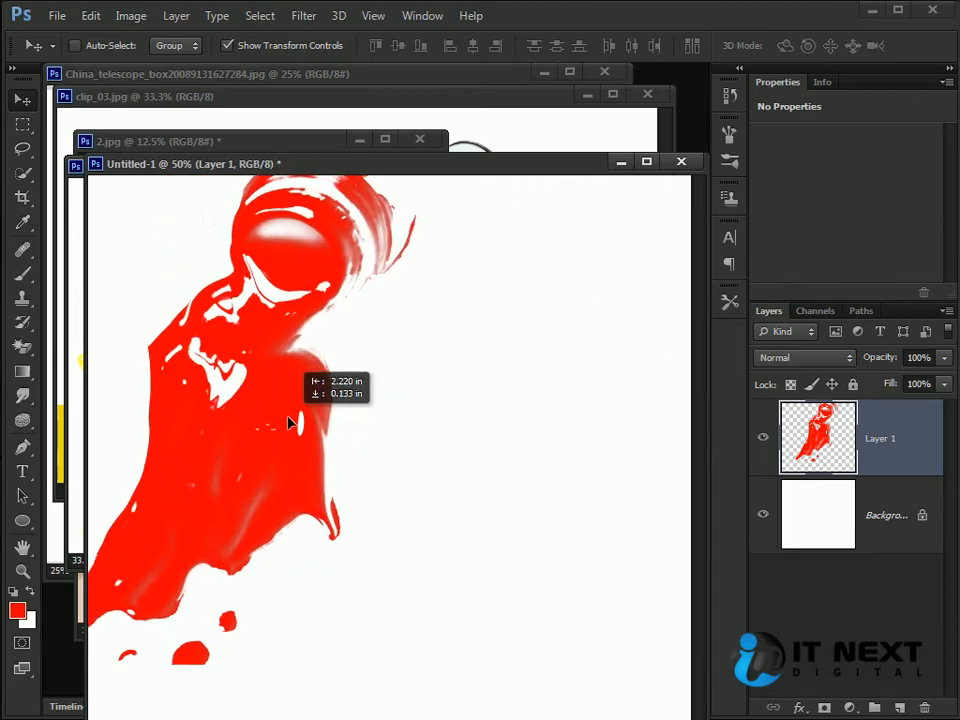
Step: Move the clip_03.jpg window aside and bring clip_06.jpg to the front
left_click(510, 133)
left_click_drag(580, 97, 345, 155)
left_click_drag(423, 172, 270, 118)
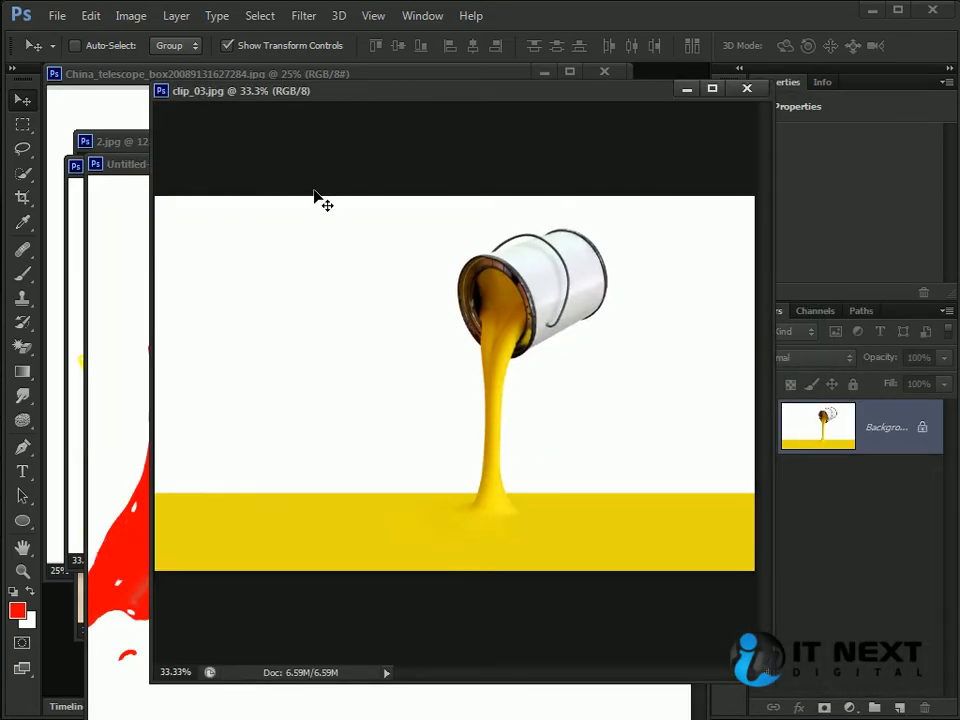
key("ctrl+Tab")
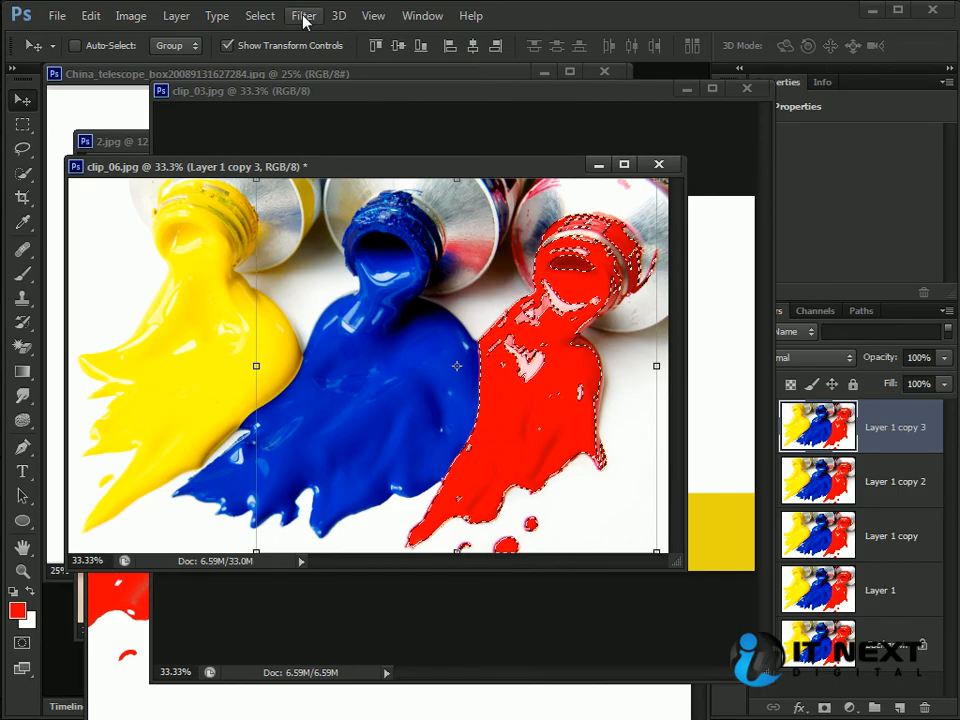
Step: Open Refine Edge for the red paint selection and preview it on white
left_click(261, 18)
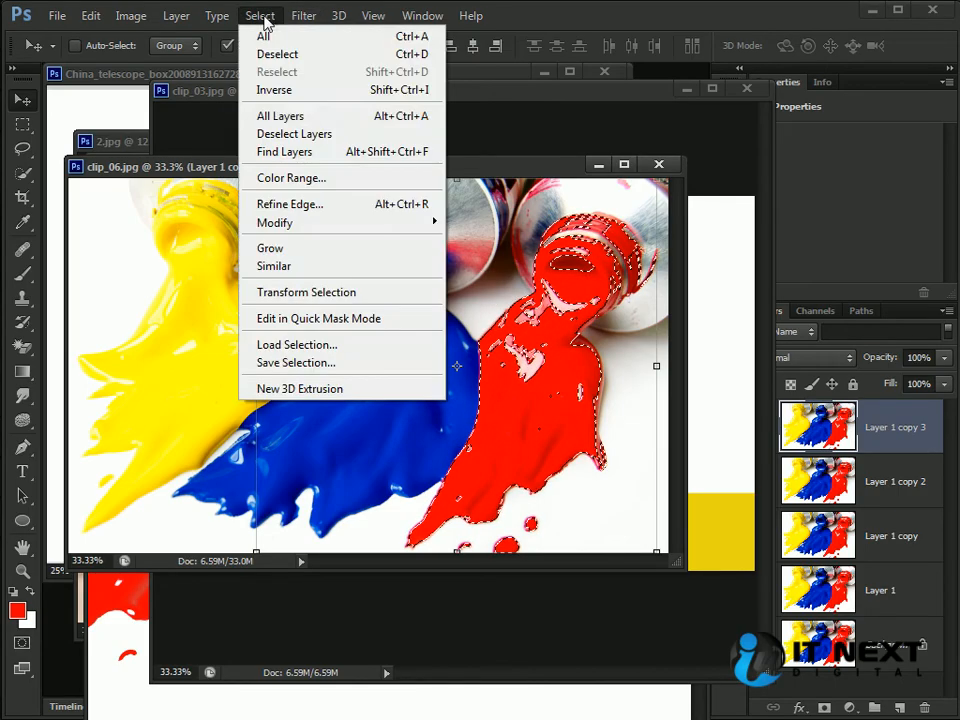
left_click(344, 205)
left_click_drag(383, 200, 709, 205)
left_click(737, 260)
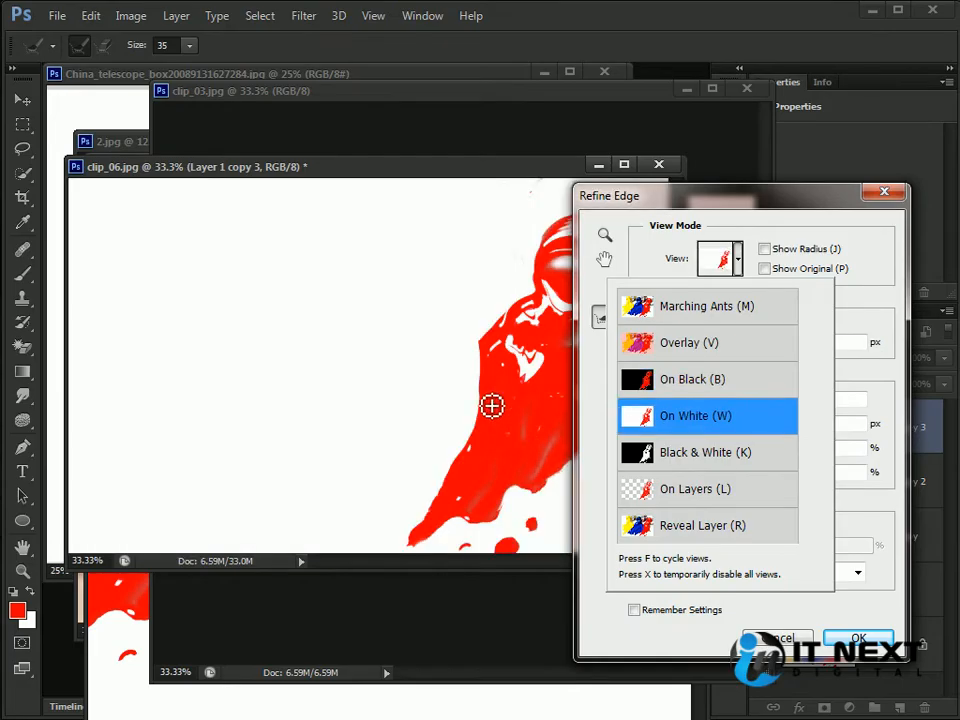
left_click(680, 416)
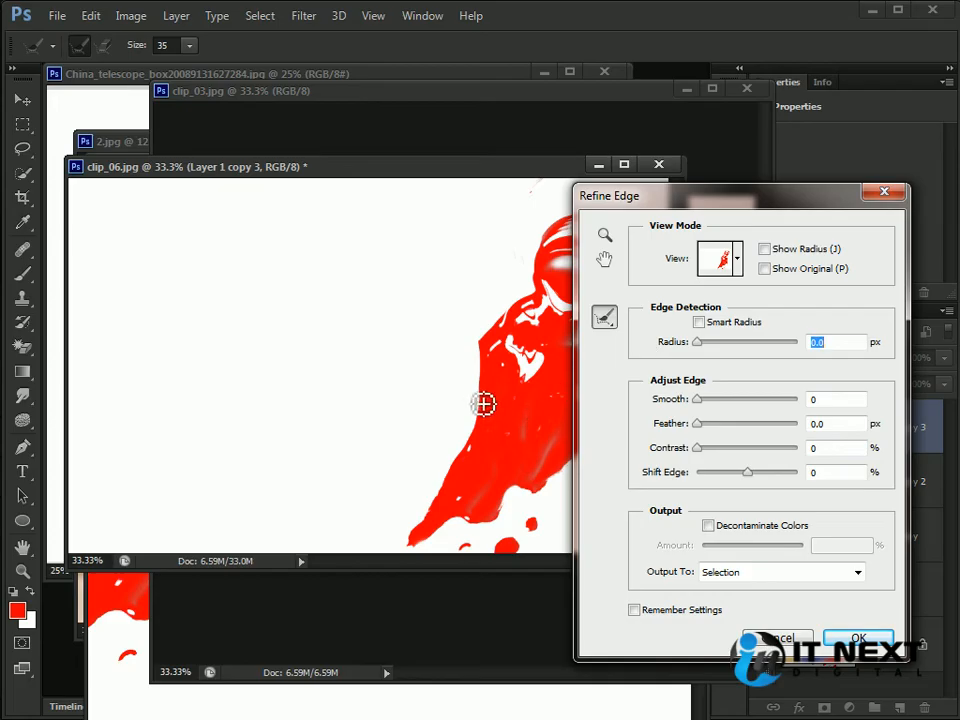
Step: Refine the selection edge with Radius 2.8 px, Smooth 43, Feather 1.4 px, Contrast 17% and Shift Edge -3%, and apply it
key("ctrl+plus")
key("ctrl+plus")
key("ctrl+plus")
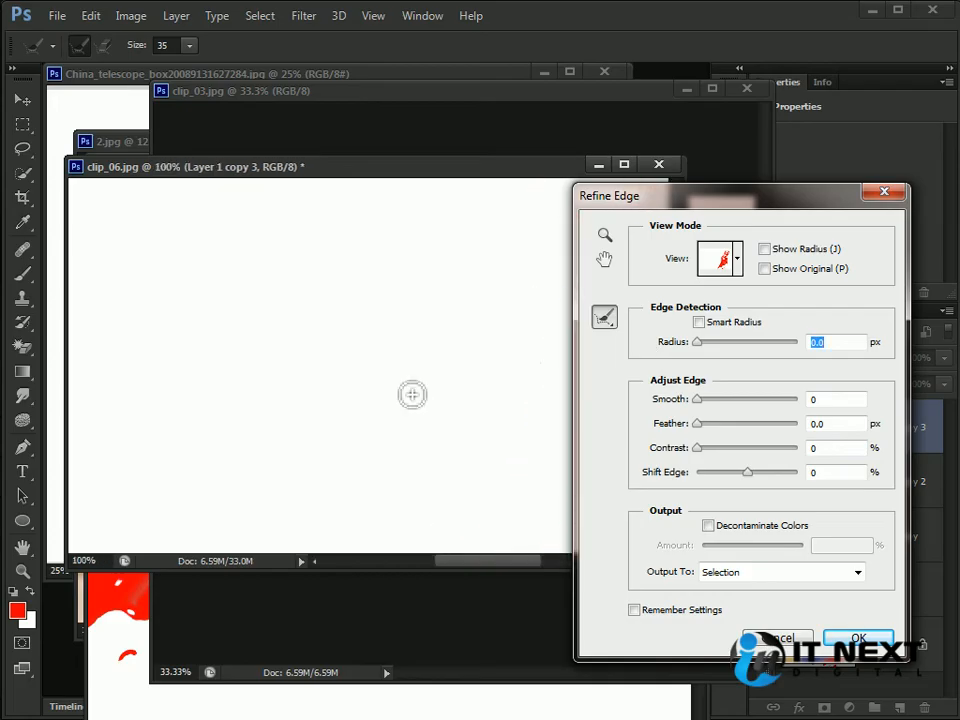
mouse_move(424, 379)
left_mouse_down()
mouse_move(193, 350)
mouse_move(319, 311)
mouse_move(253, 448)
left_mouse_up()
key("ctrl+plus")
key("ctrl+plus")
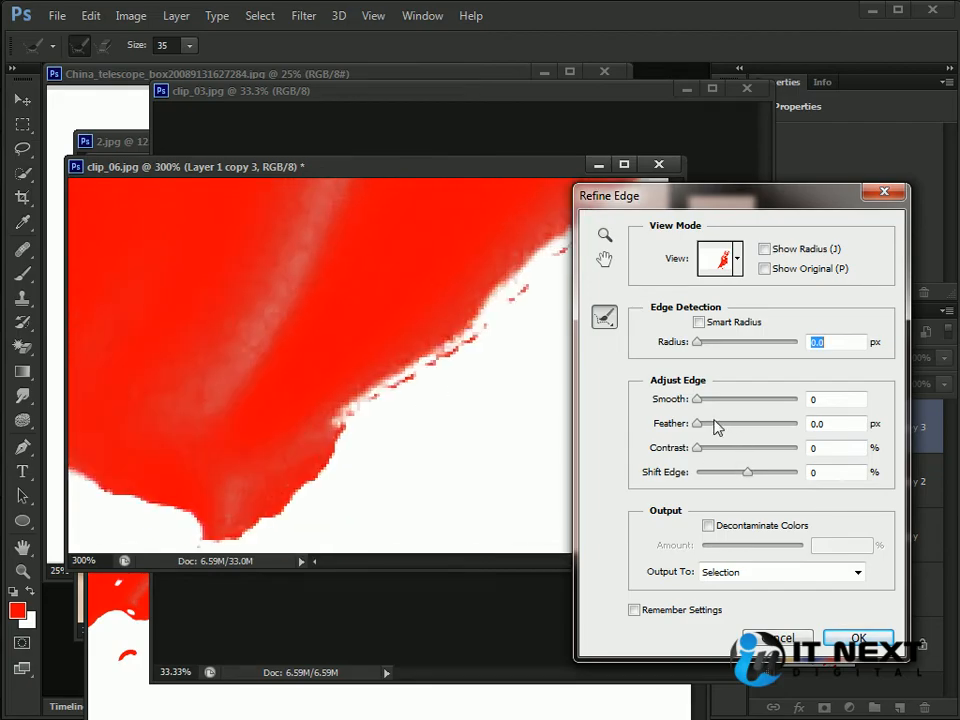
left_click_drag(709, 343, 713, 345)
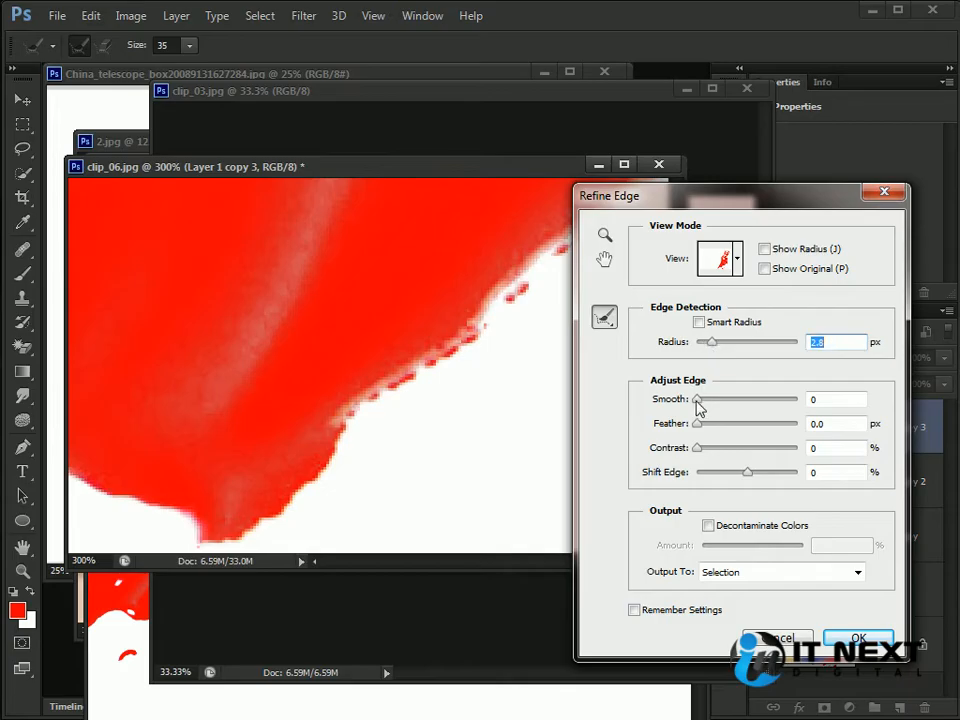
left_click_drag(715, 405, 746, 477)
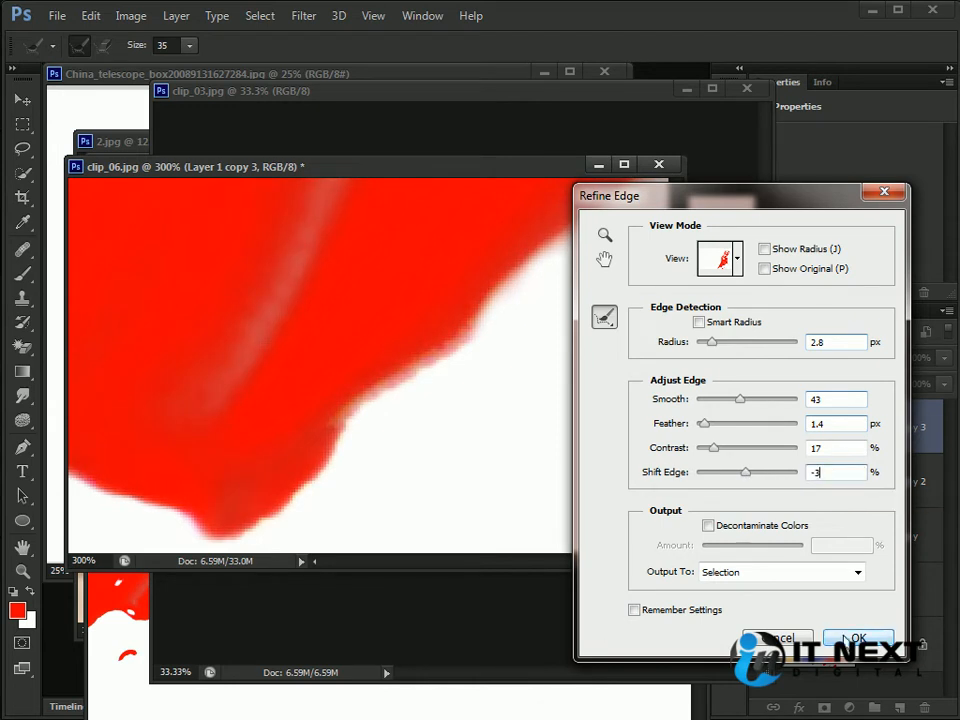
left_click(845, 638)
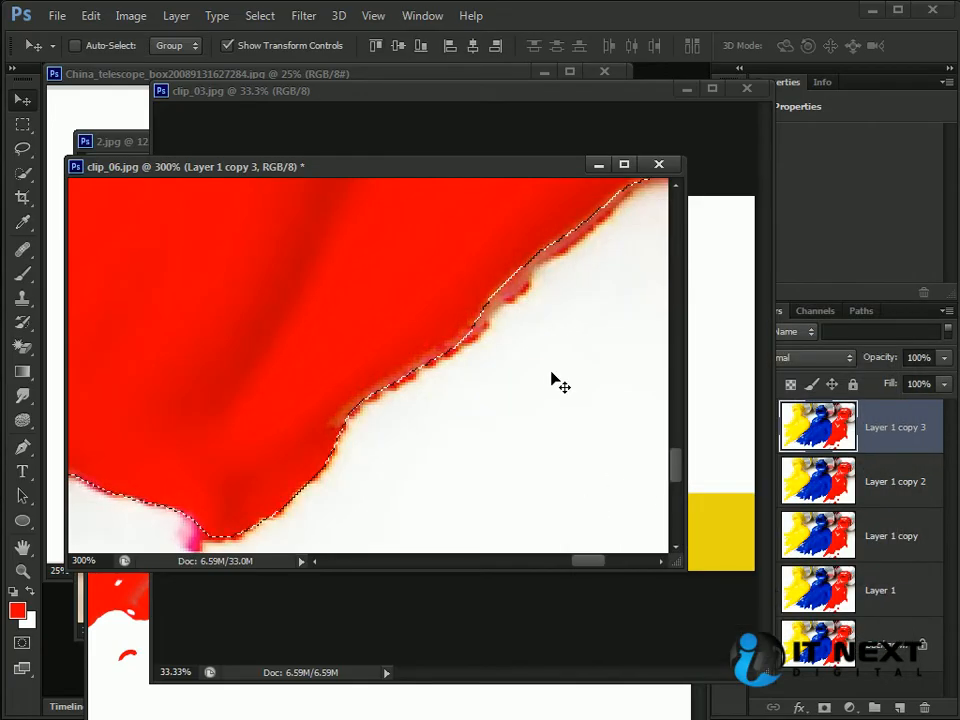
Step: Copy the refined red paint from clip_06.jpg into Untitled-1 and place it level with the first paint copy
scroll(553, 381, "down", 3)
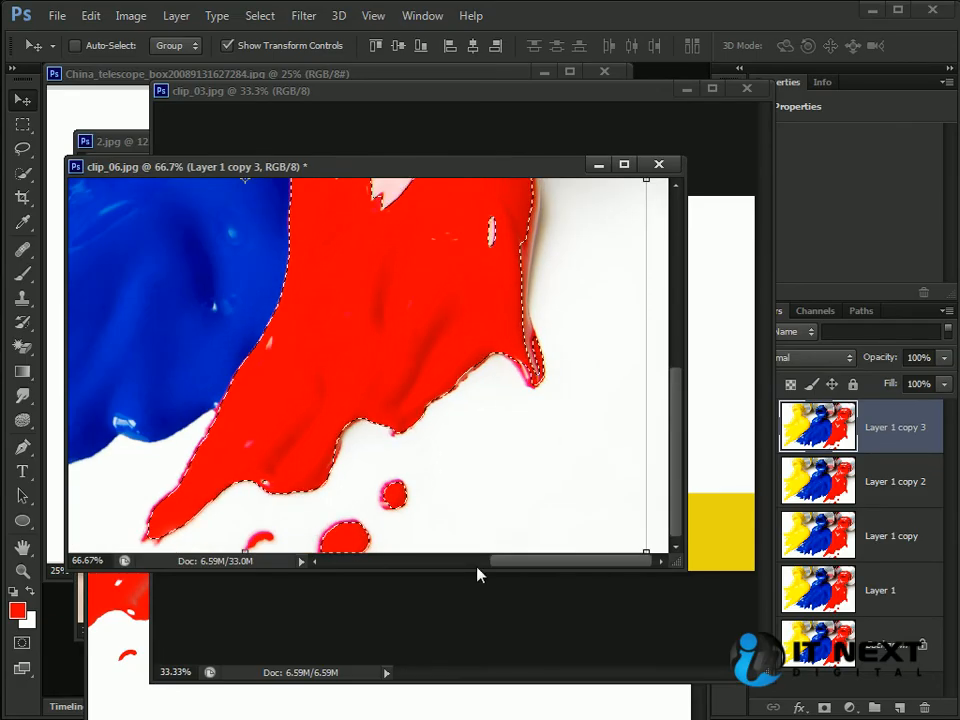
left_click(148, 638)
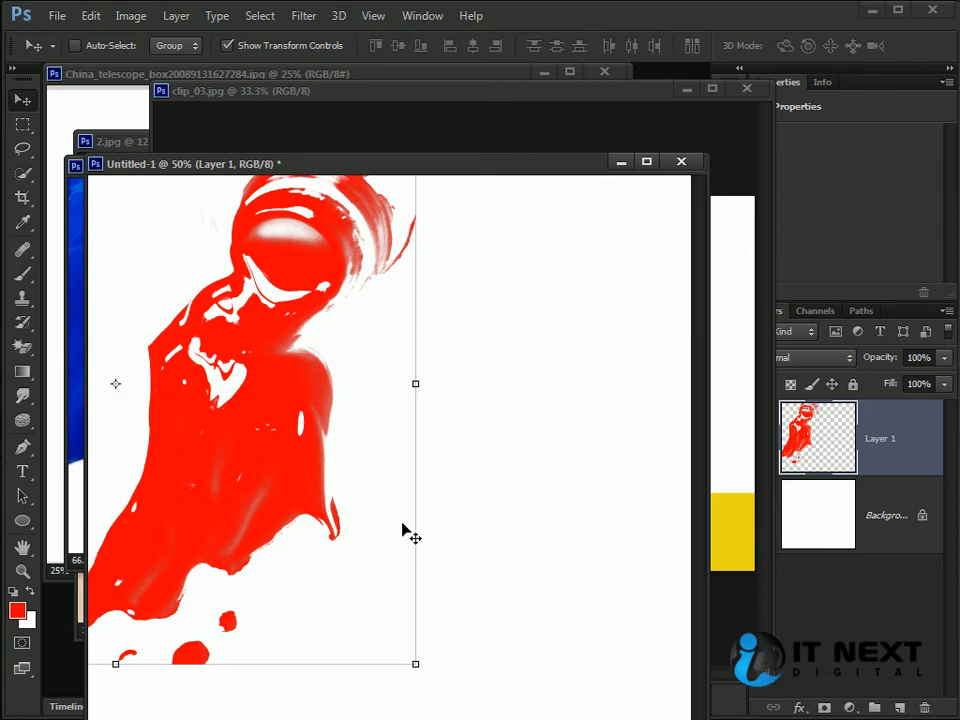
left_click(604, 115)
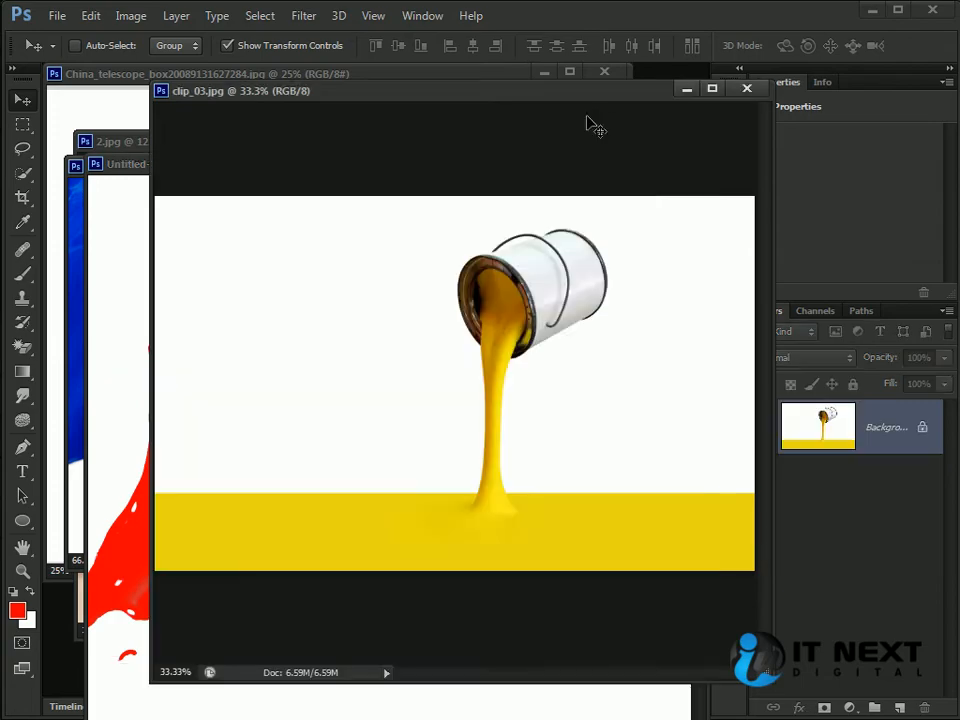
key("ctrl+Tab")
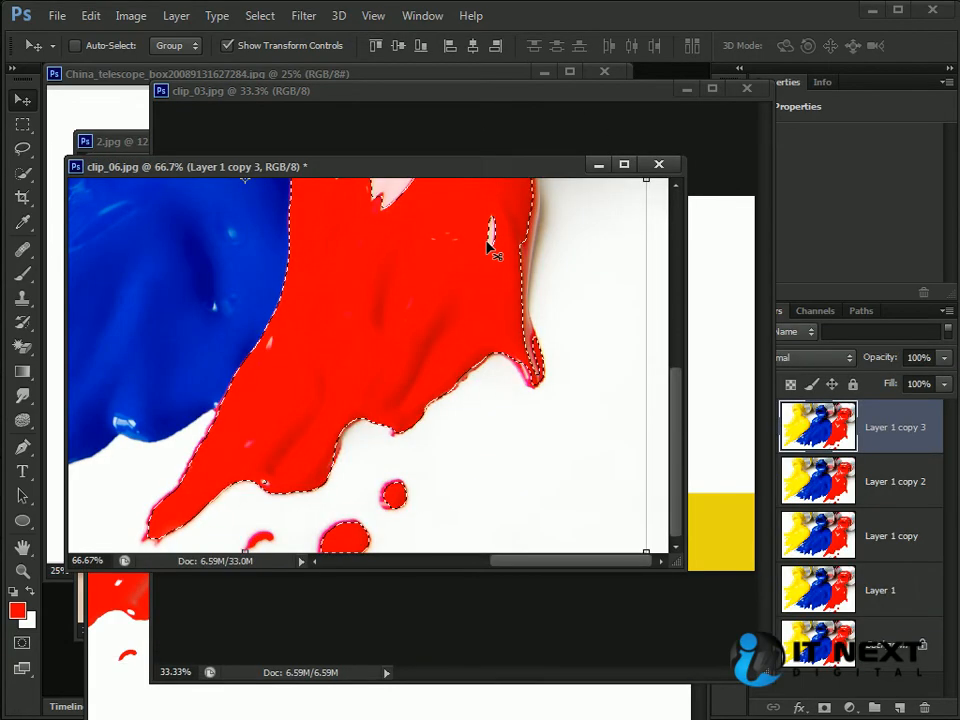
left_click(138, 648)
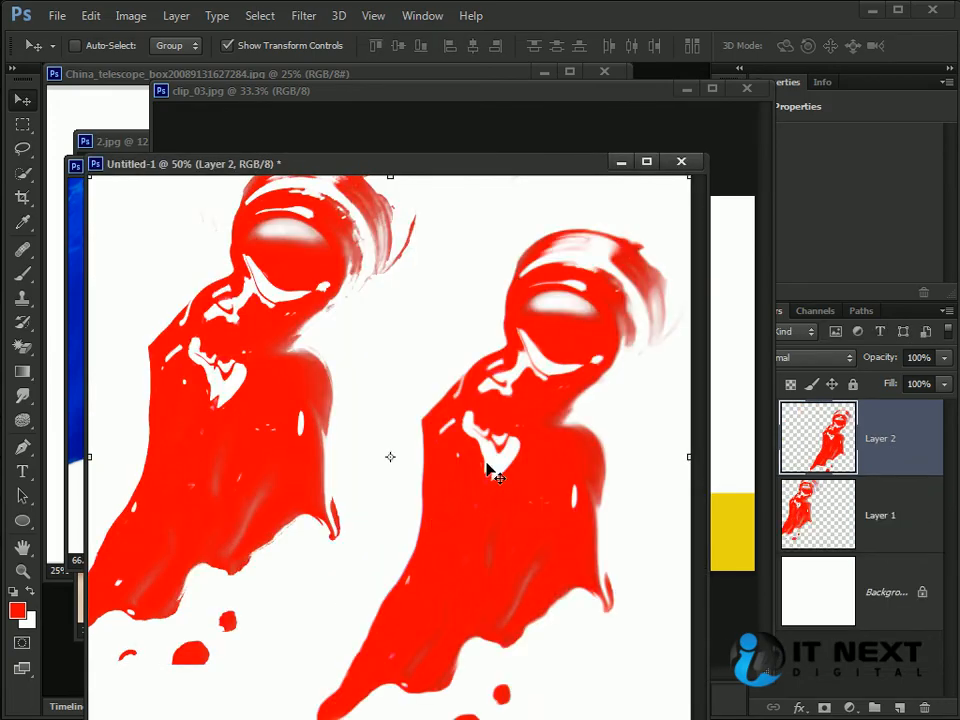
left_click_drag(536, 575, 538, 508)
Step: Zoom to 100% and shift both paint layers to compare the unrefined and refined edges
left_click(253, 454, "ctrl")
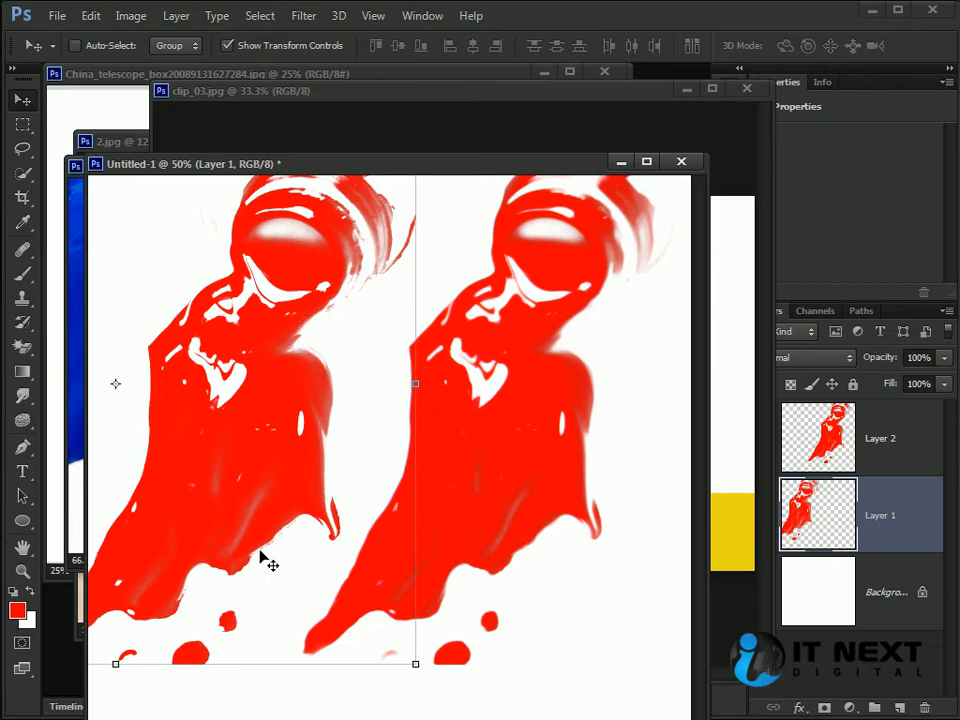
left_click_drag(268, 484, 300, 436)
key("ctrl+plus")
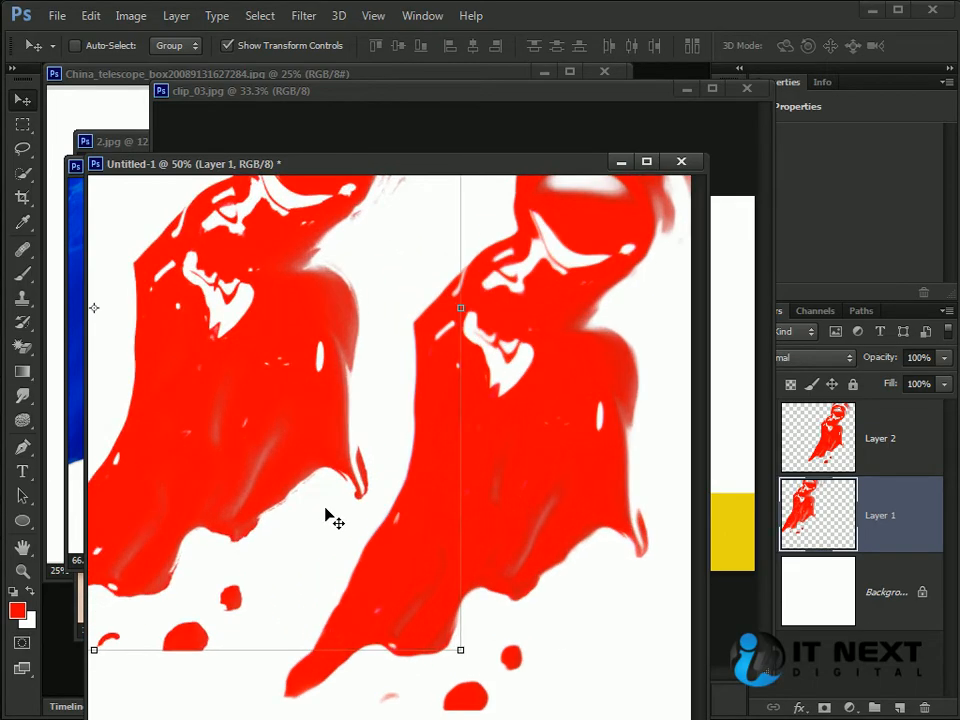
left_click(602, 587, "ctrl")
left_click_drag(605, 600, 537, 531)
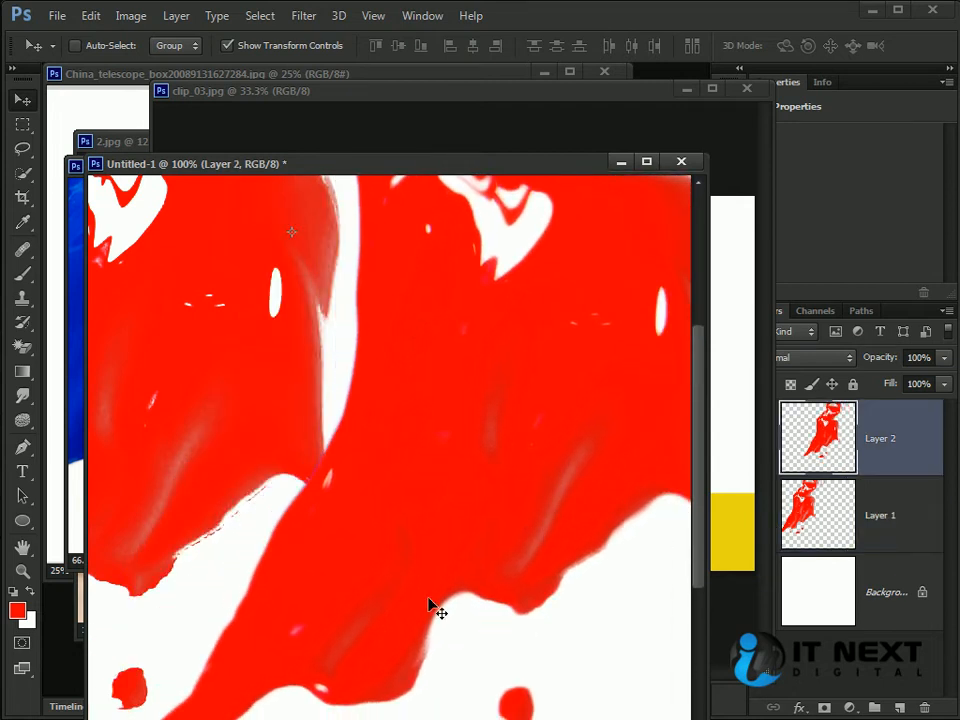
Step: Close Untitled-1 without saving and clear the selection in clip_06.jpg
left_click(681, 161)
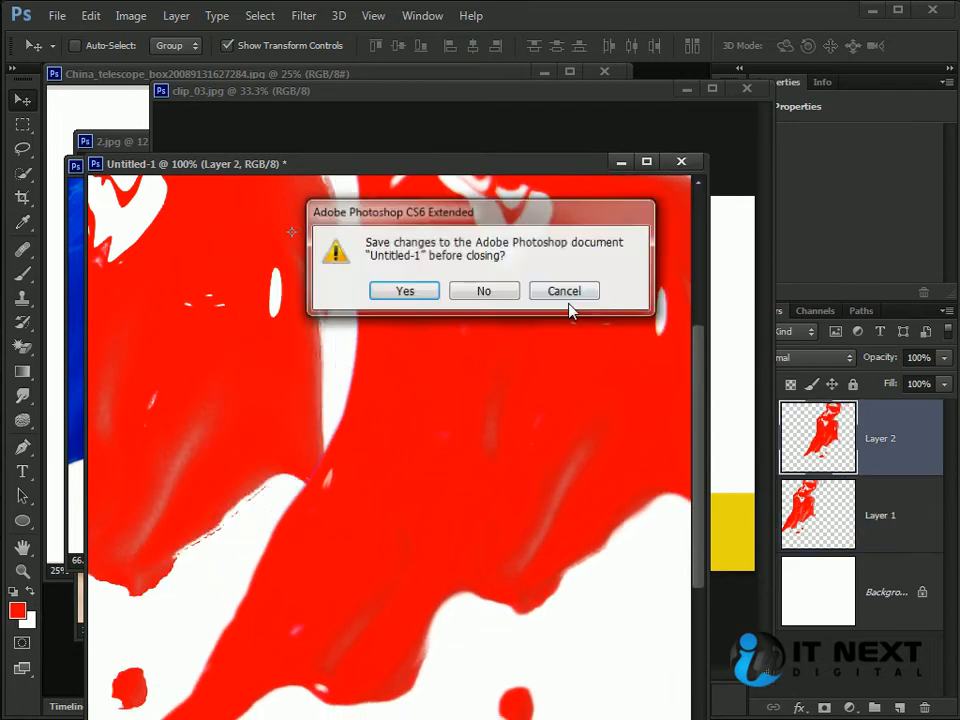
left_click(484, 289)
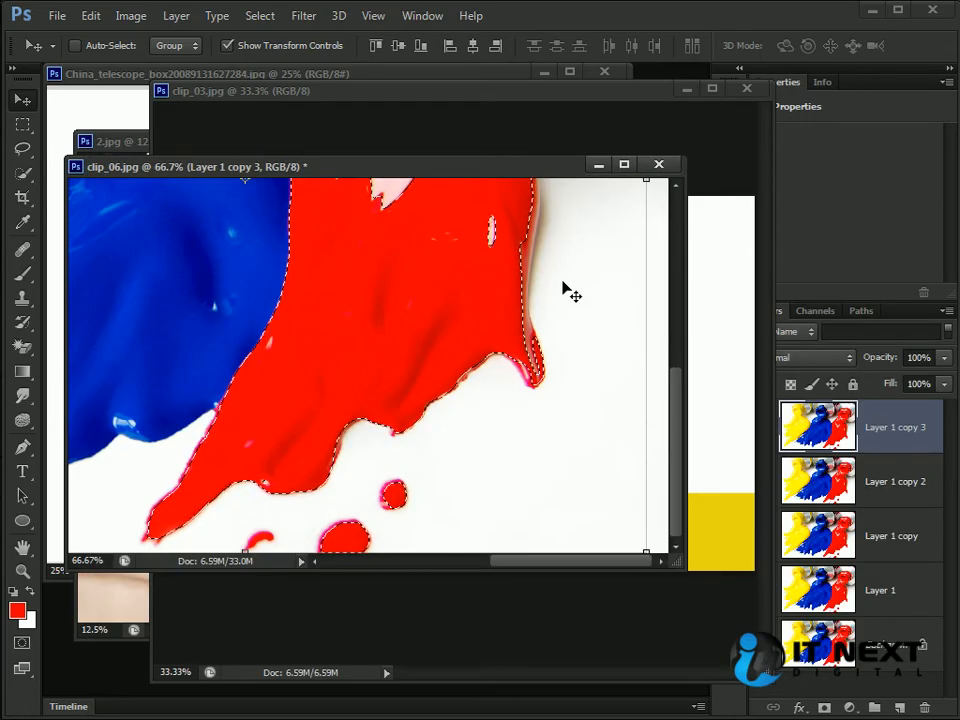
key("ctrl+d")
key("ctrl+minus")
key("ctrl+minus")
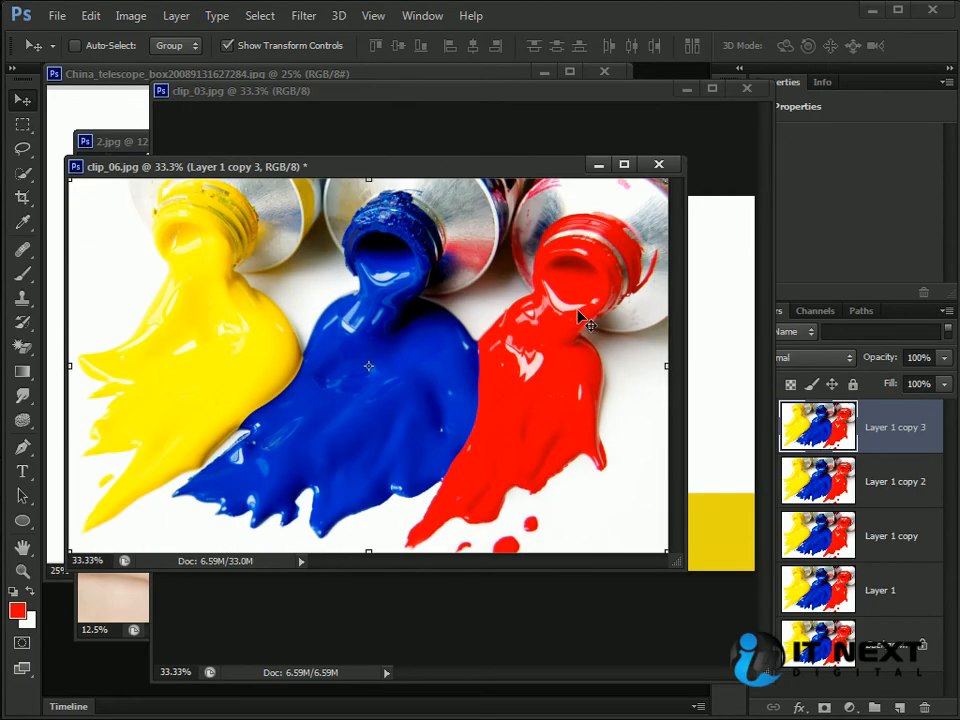
Step: Open the Beautiful-Asian-Girls-024.jpg portrait from the Stock Photo folder
key("ctrl+o")
left_click_drag(601, 235, 620, 258)
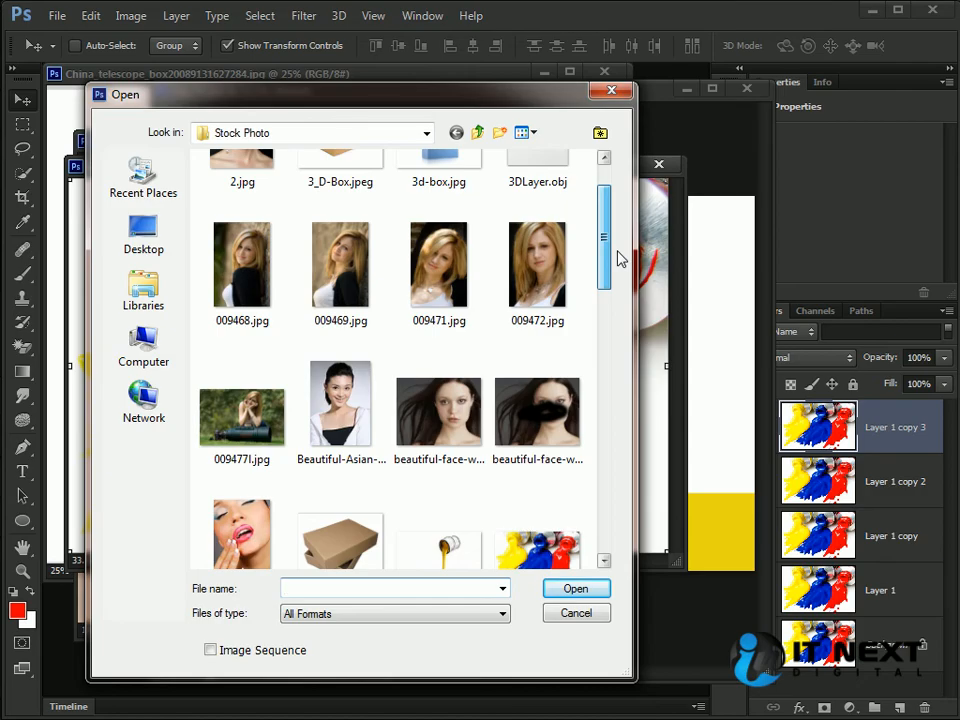
double_click(369, 406)
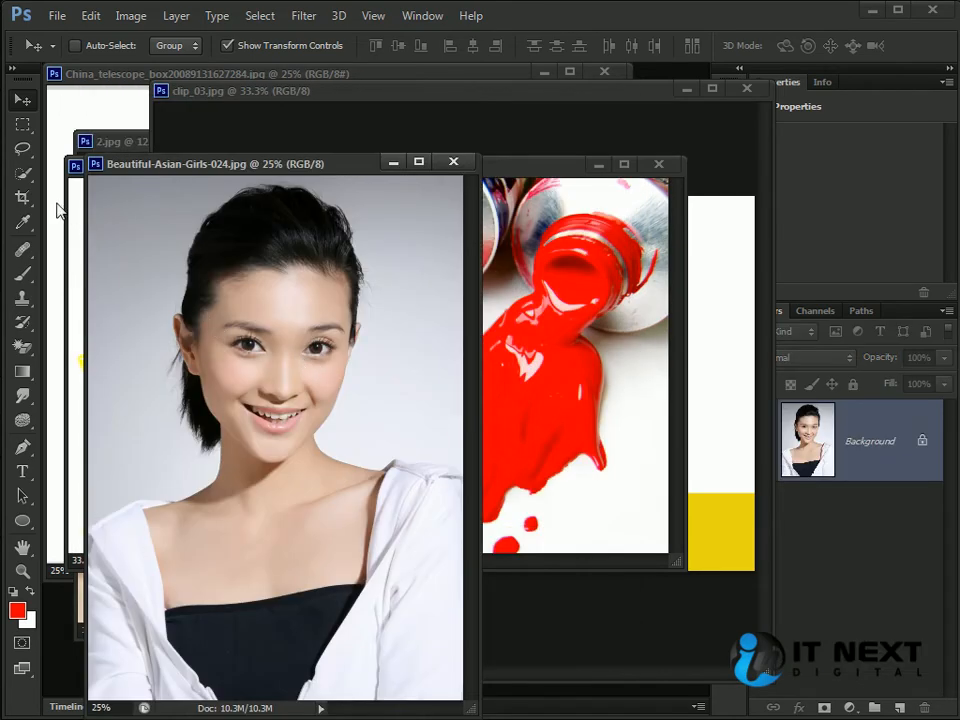
Step: Select the portrait's grey background with the Quick Selection tool and invert the selection to the woman
left_click(22, 172)
mouse_move(461, 414)
left_mouse_down()
mouse_move(440, 339)
mouse_move(435, 259)
mouse_move(322, 190)
mouse_move(206, 183)
mouse_move(155, 203)
mouse_move(117, 342)
mouse_move(130, 460)
left_mouse_up()
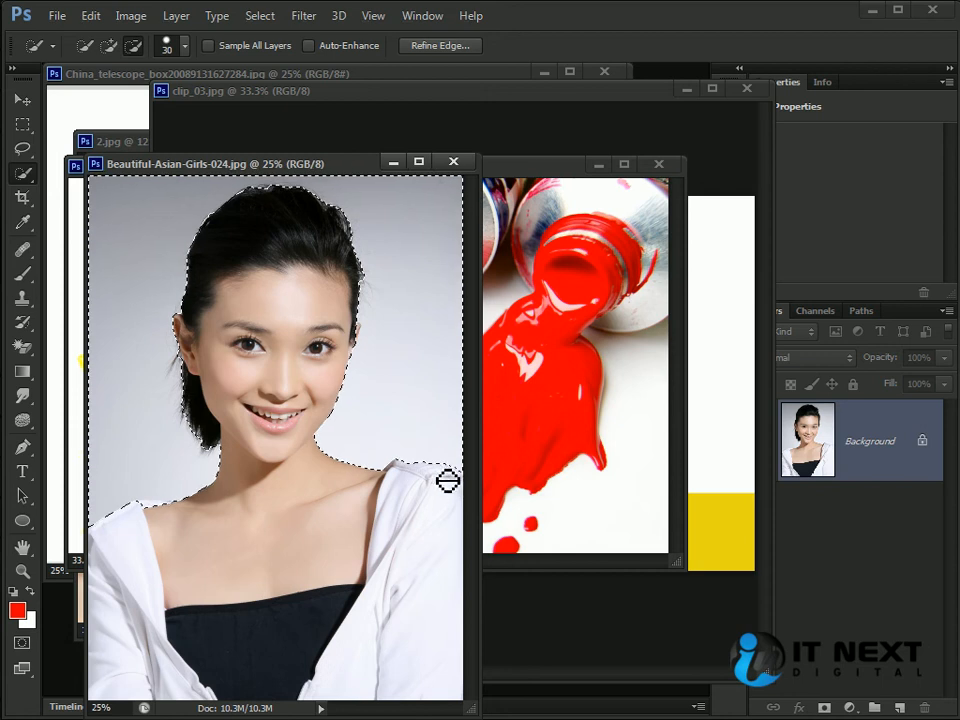
left_click(260, 16)
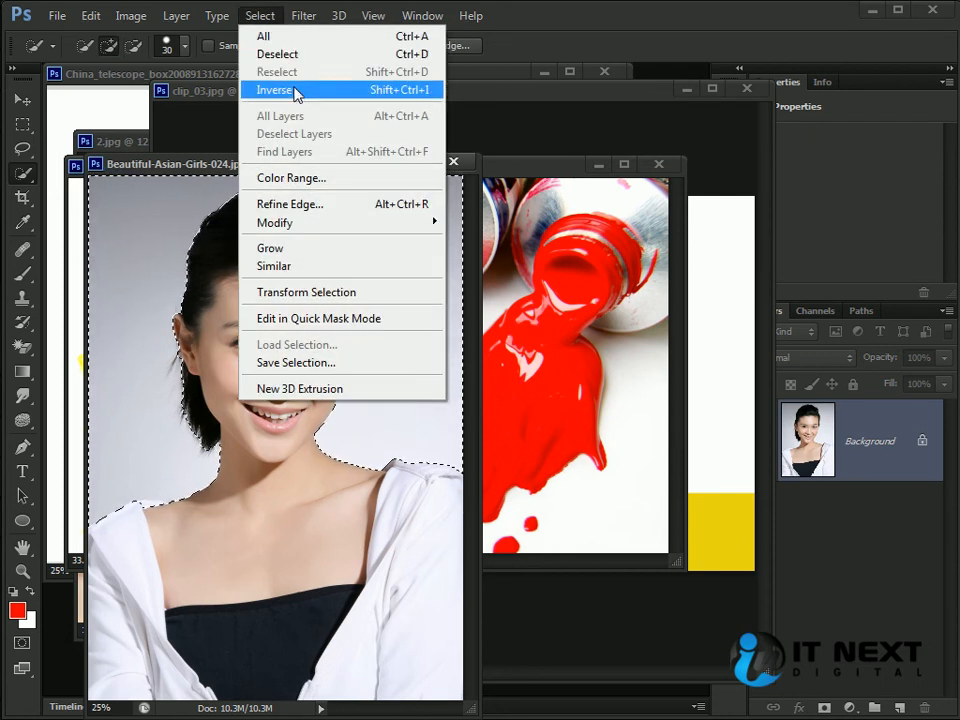
left_click(322, 90)
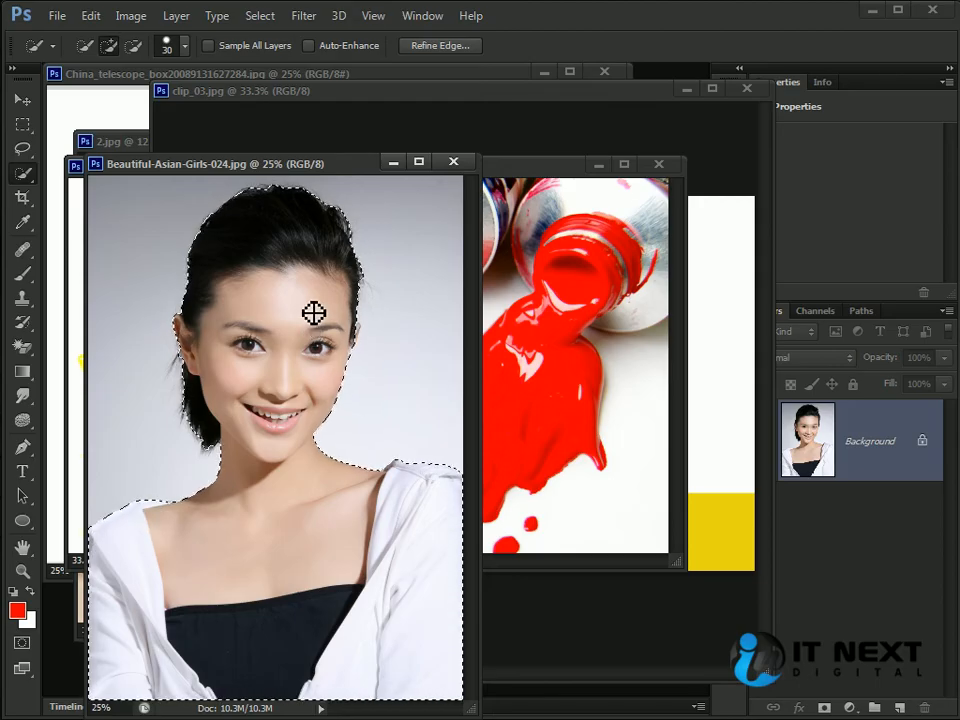
Step: Create a white 1600 x 2199 pixel document and paste the copied woman into it
key("ctrl+n")
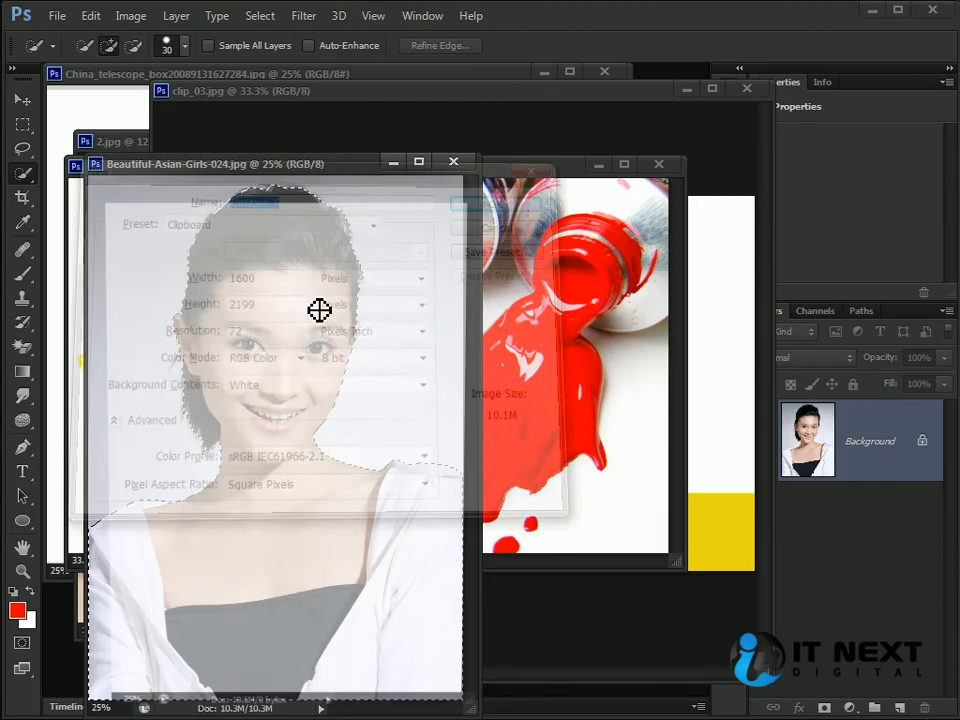
key("Return")
key("ctrl+v")
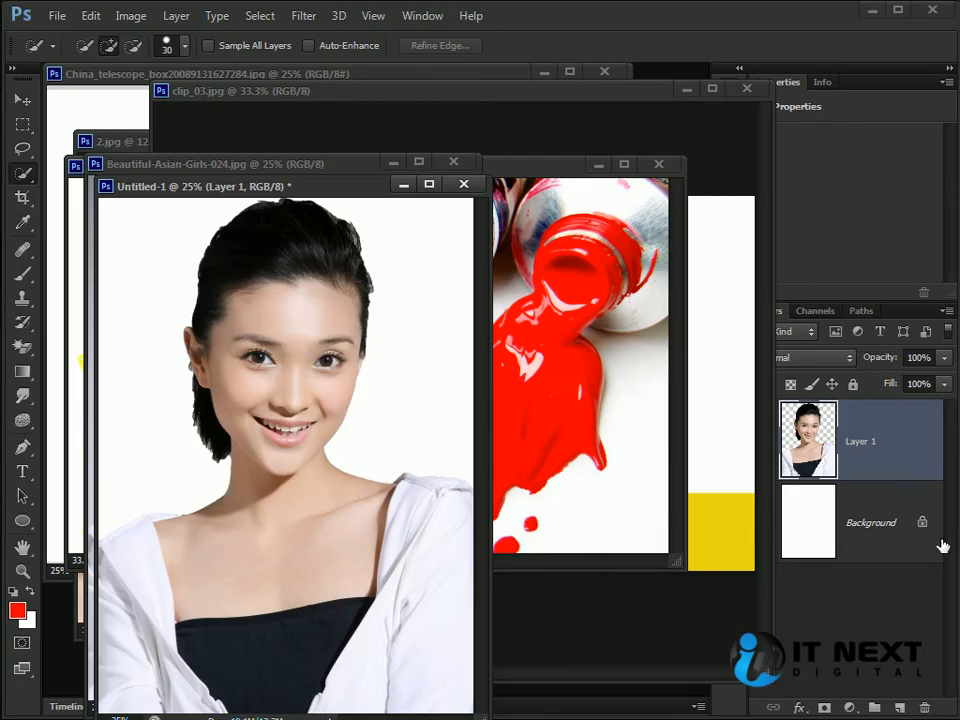
Step: Make the Background layer active and inspect the cut-out's hair edge at 66.7% zoom
left_click(815, 527)
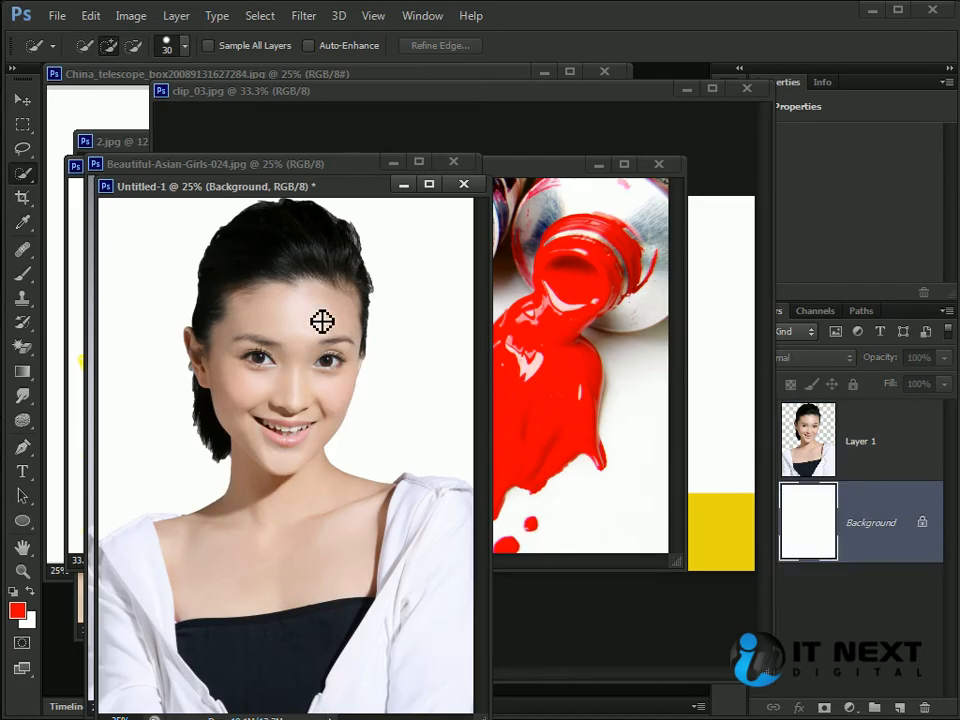
scroll(330, 390, "up", 3)
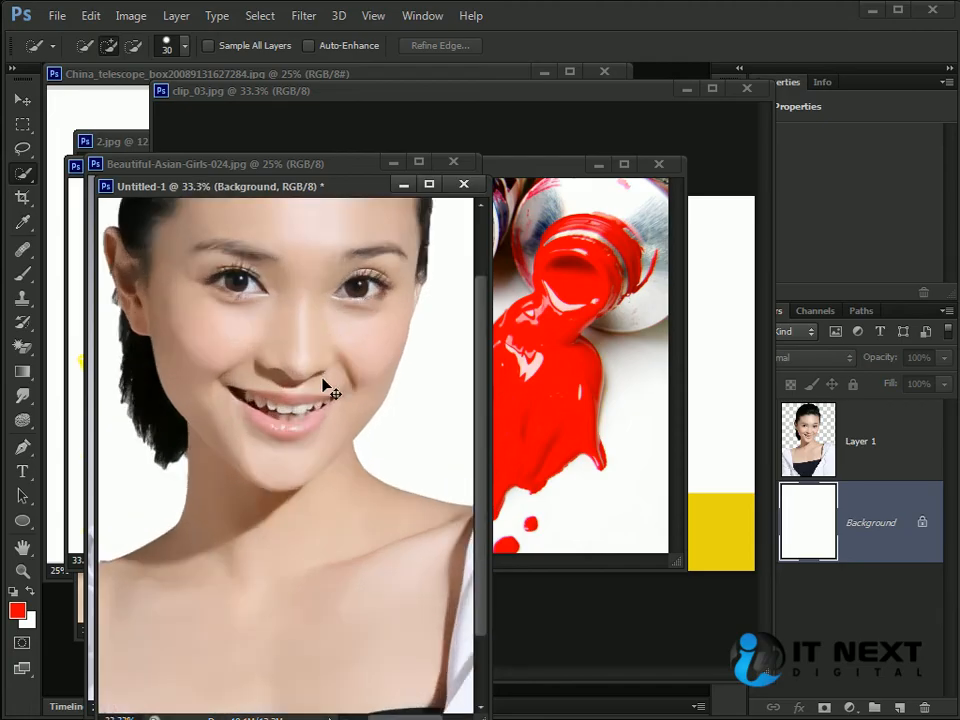
left_click_drag(227, 448, 313, 495)
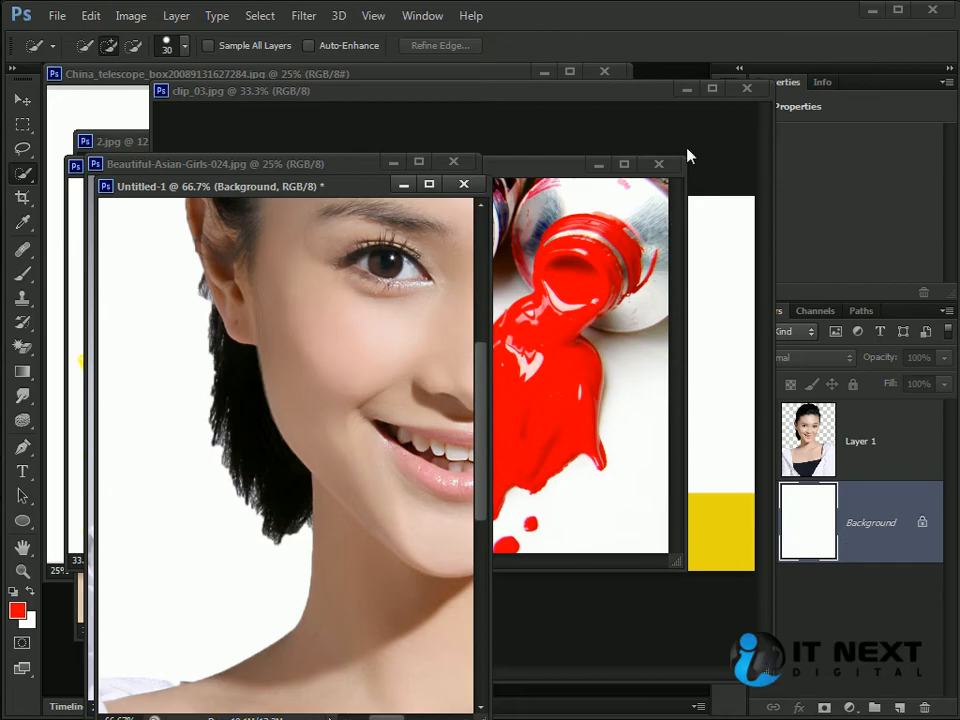
Step: Open the Wallcate.com - Sunny Wallpaper (26).jpg beach image from the Stock Photo folder
key("ctrl+o")
left_click_drag(604, 251, 602, 561)
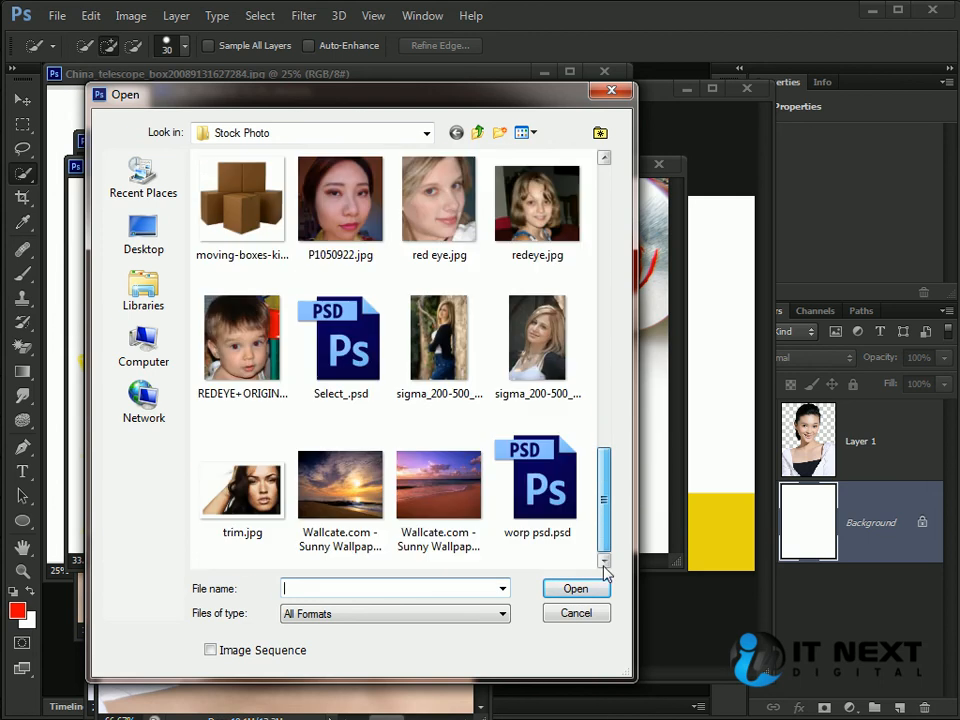
double_click(463, 478)
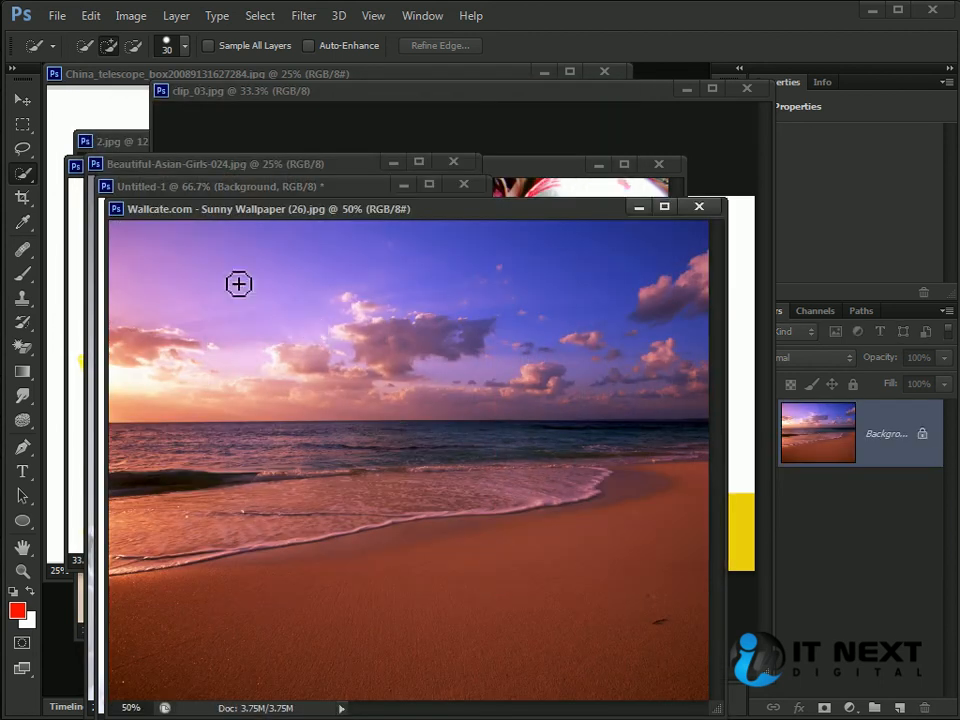
Step: Copy the beach image into Untitled-1 behind the cut-out woman with the Move tool
left_click(22, 101)
left_click_drag(250, 217, 435, 251)
left_click_drag(440, 300, 250, 393)
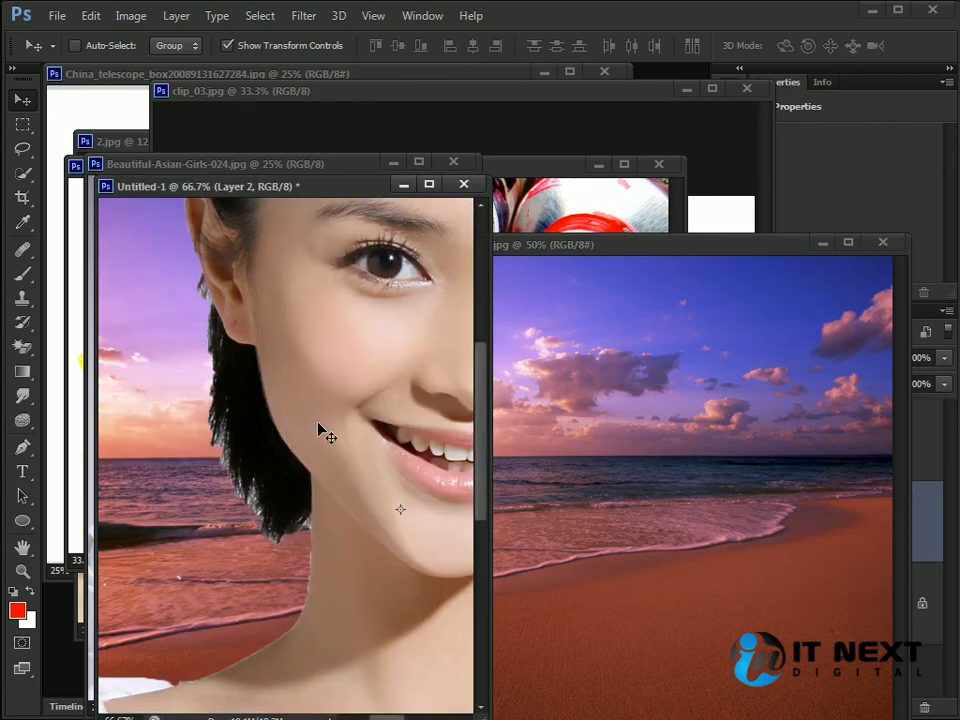
Step: Close the wallpaper file and enlarge the beach layer in Untitled-1 until it fills the canvas behind the woman
key("ctrl+minus")
key("ctrl+minus")
key("ctrl+minus")
key("ctrl+minus")
left_click(540, 375)
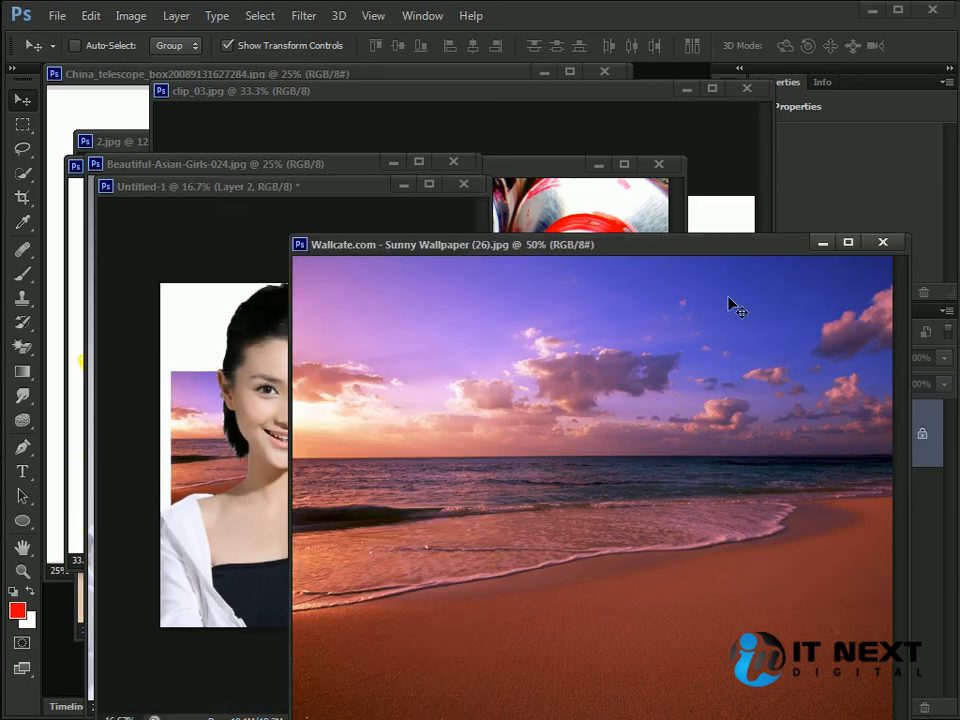
left_click(882, 242)
left_click_drag(359, 526, 452, 610)
key("Return")
key("ctrl+plus")
key("ctrl+plus")
left_click_drag(187, 472, 358, 515)
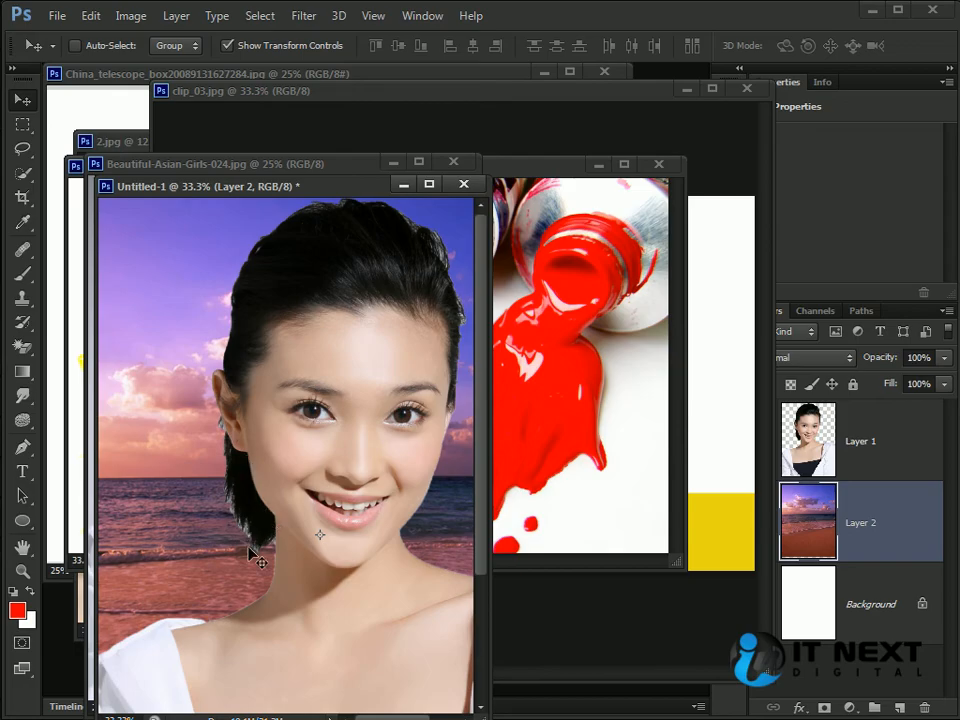
Step: Place Untitled-1 beside the Beautiful-Asian-Girls-024.jpg portrait and open Refine Edge for the portrait's selection of the woman
left_click_drag(350, 200, 735, 222)
left_click(343, 317)
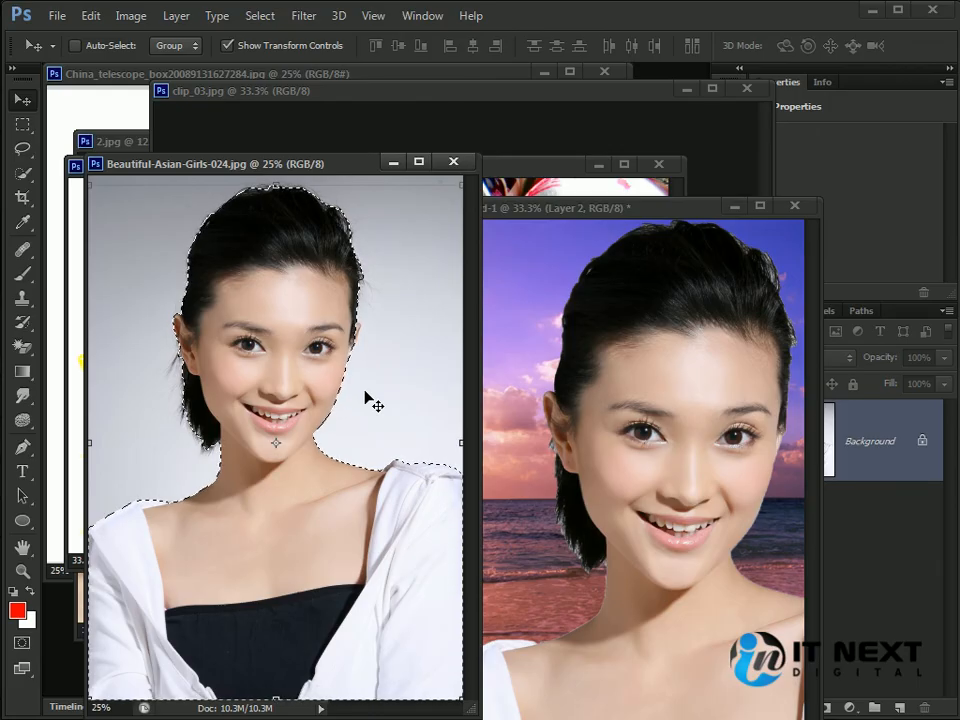
key("ctrl+alt+r")
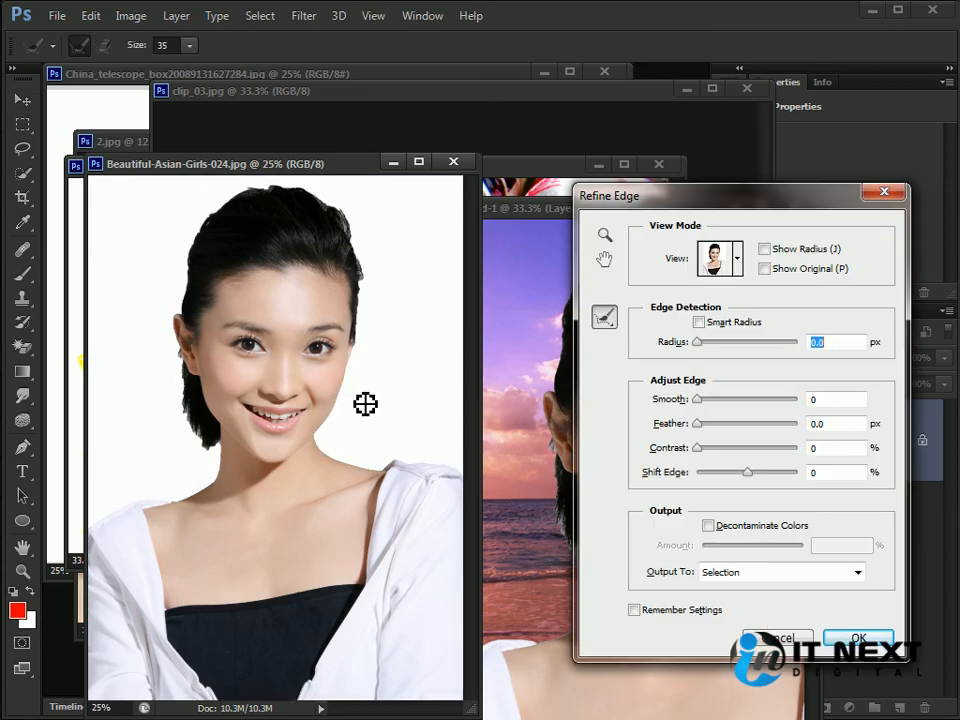
left_click(868, 195)
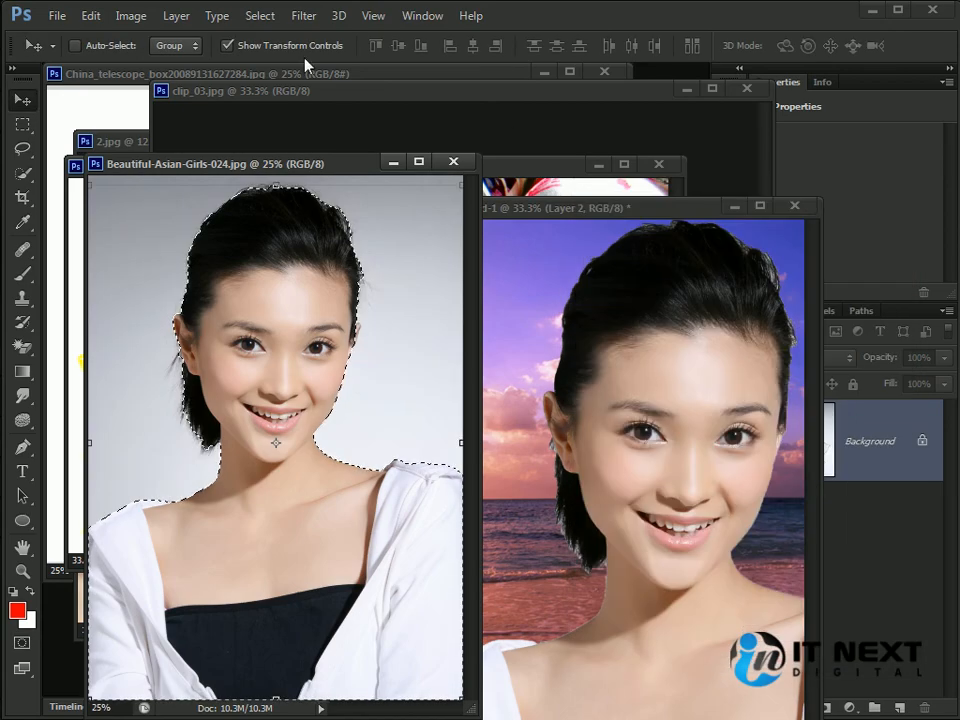
left_click(260, 15)
left_click(330, 205)
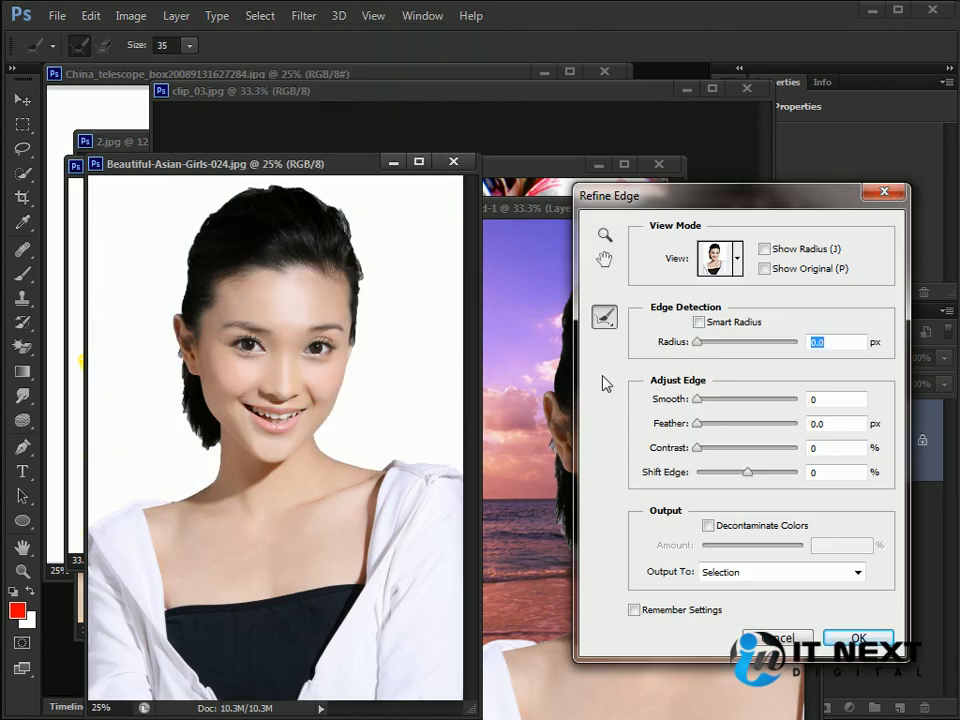
Step: Preview the woman's hair edge at 50% zoom with the On Black view mode
key("ctrl+plus")
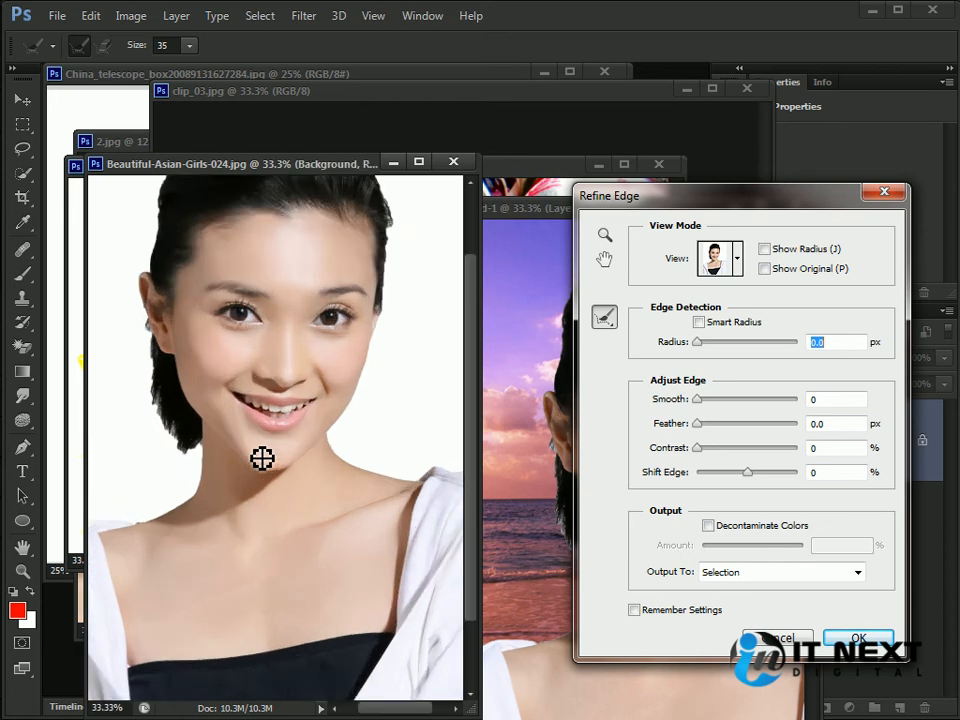
left_click_drag(224, 384, 284, 528)
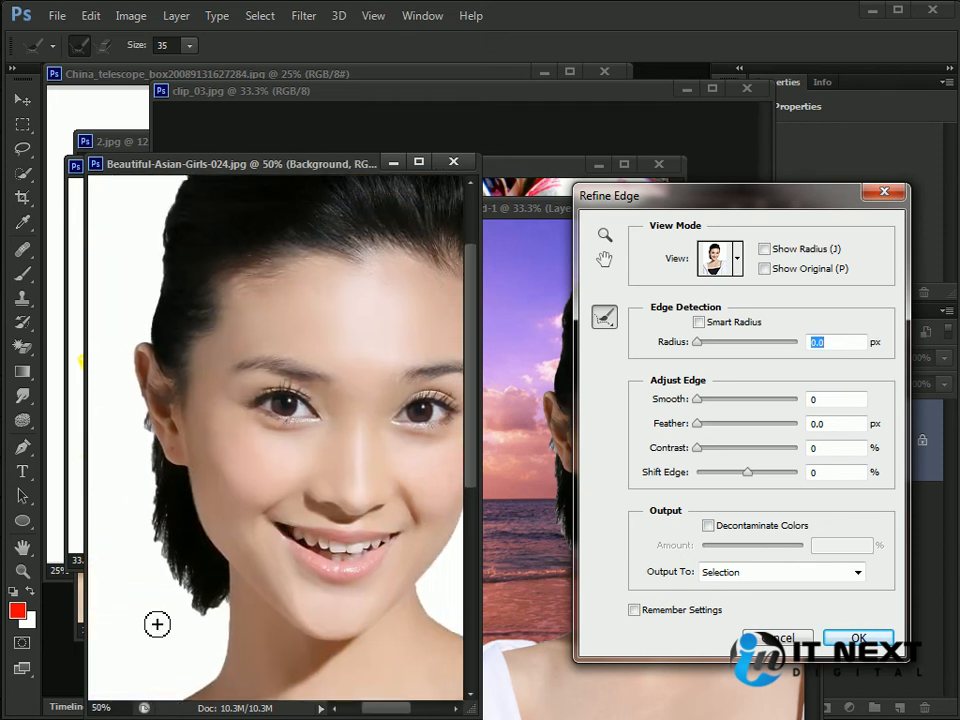
left_click(725, 258)
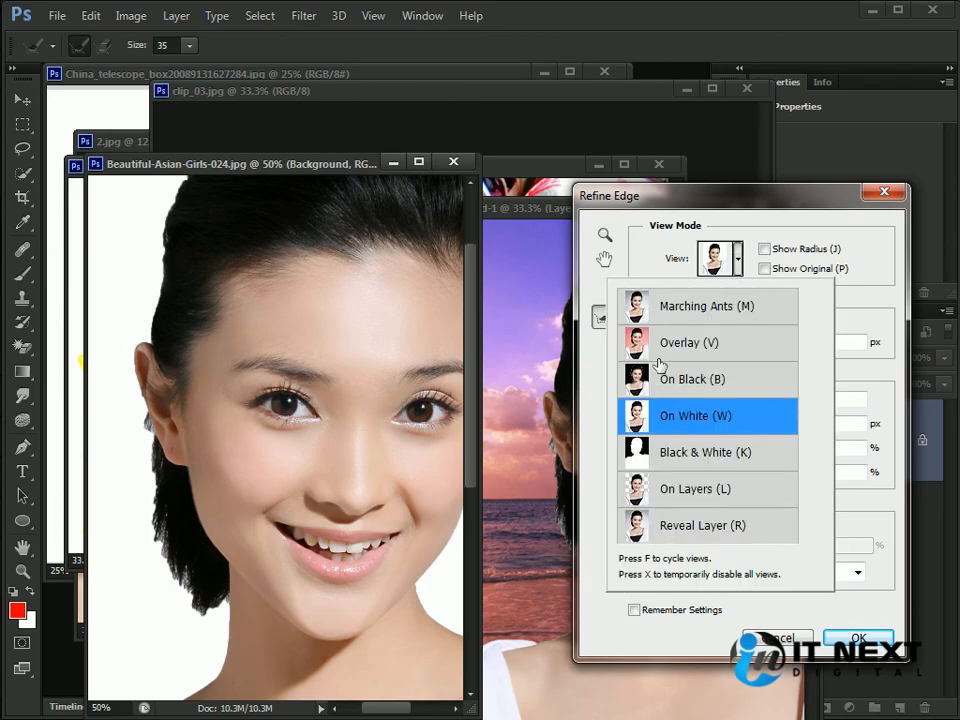
left_click(711, 209)
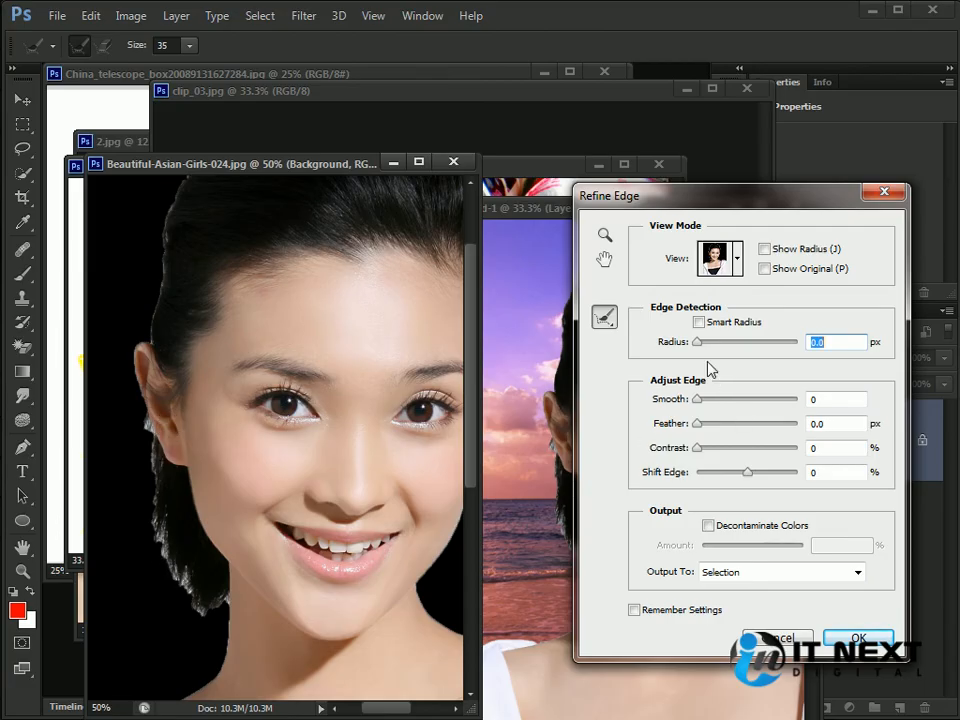
Step: Refine the woman's edge with Radius 35.2 px, Smooth 5 and Feather 0.5 px
left_click_drag(698, 341, 745, 343)
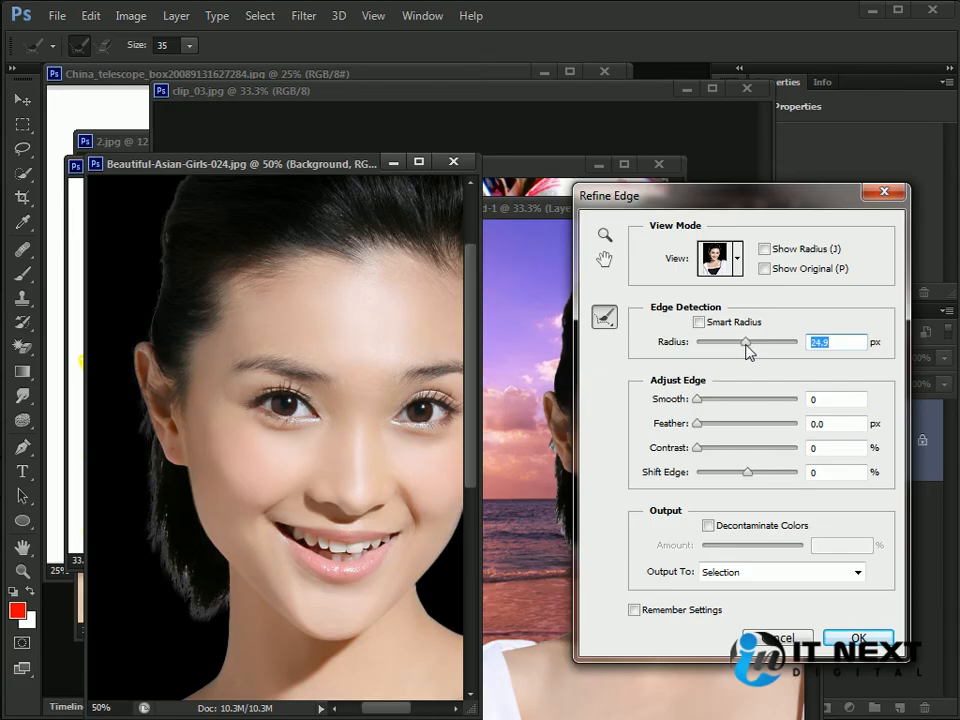
left_click_drag(703, 399, 702, 434)
left_click(836, 419)
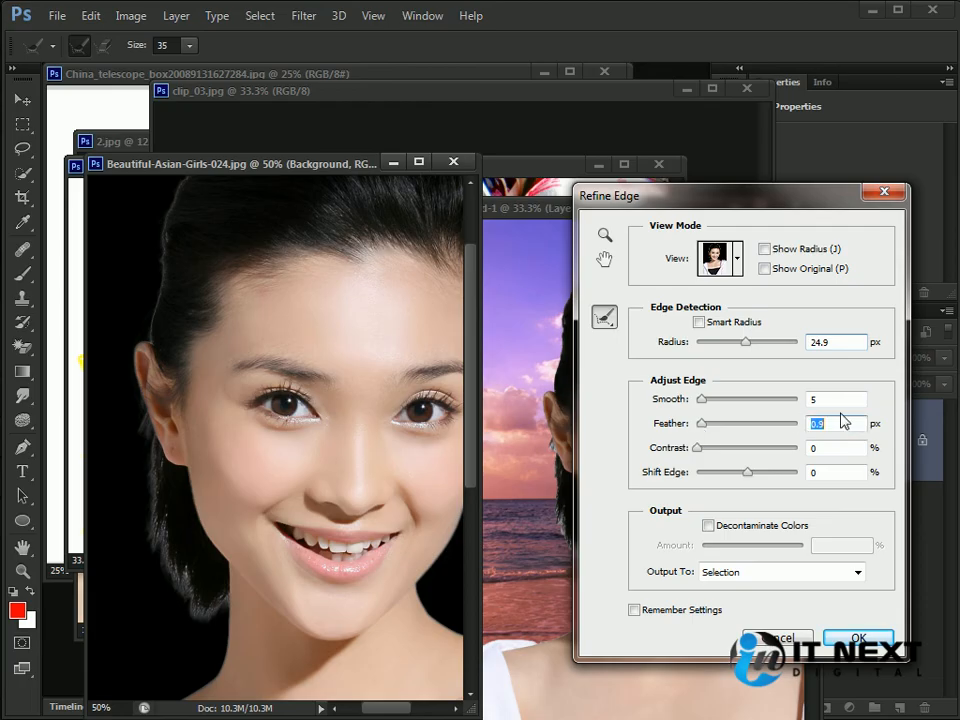
type("0.5")
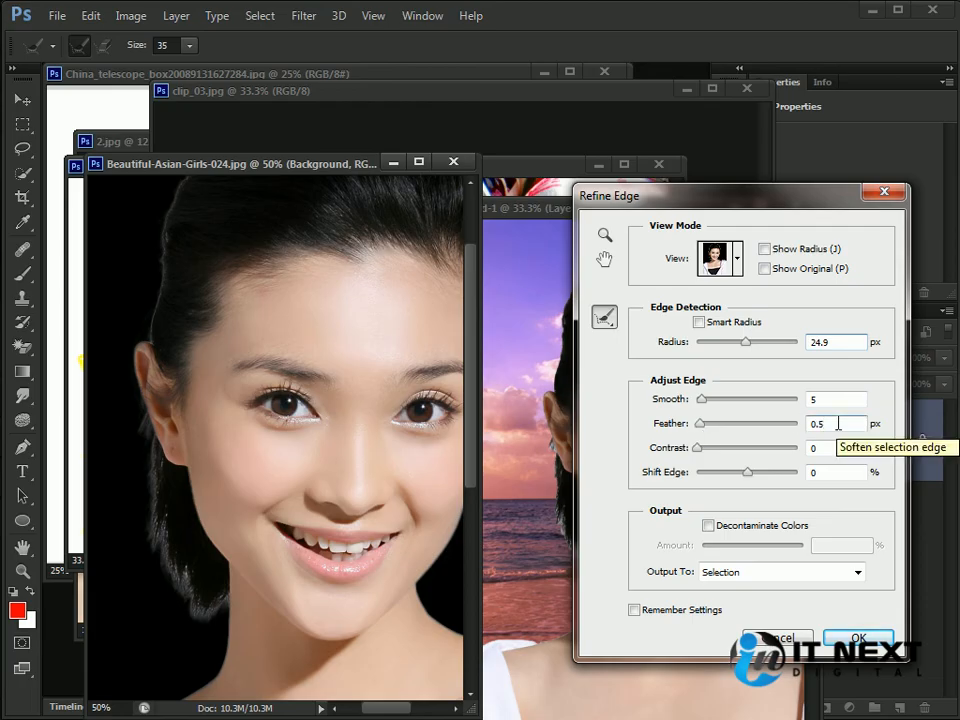
mouse_move(745, 342)
left_mouse_down()
mouse_move(760, 343)
mouse_move(752, 346)
left_mouse_up()
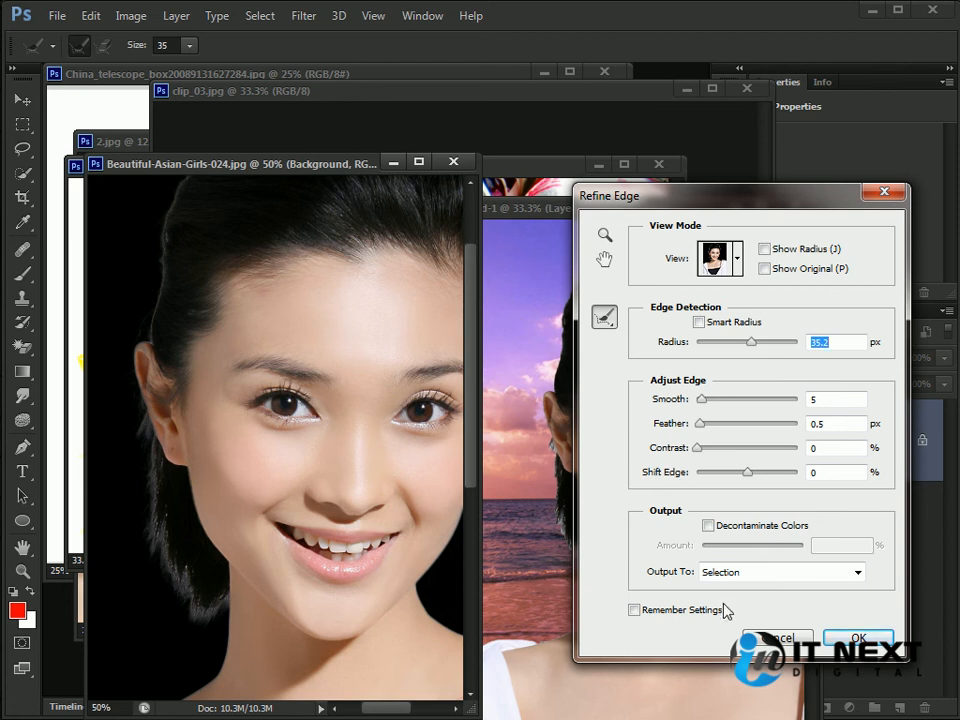
Step: Set Shift Edge to -36% and Contrast to 14%, and apply the refinement to the selection
left_click_drag(749, 470, 733, 480)
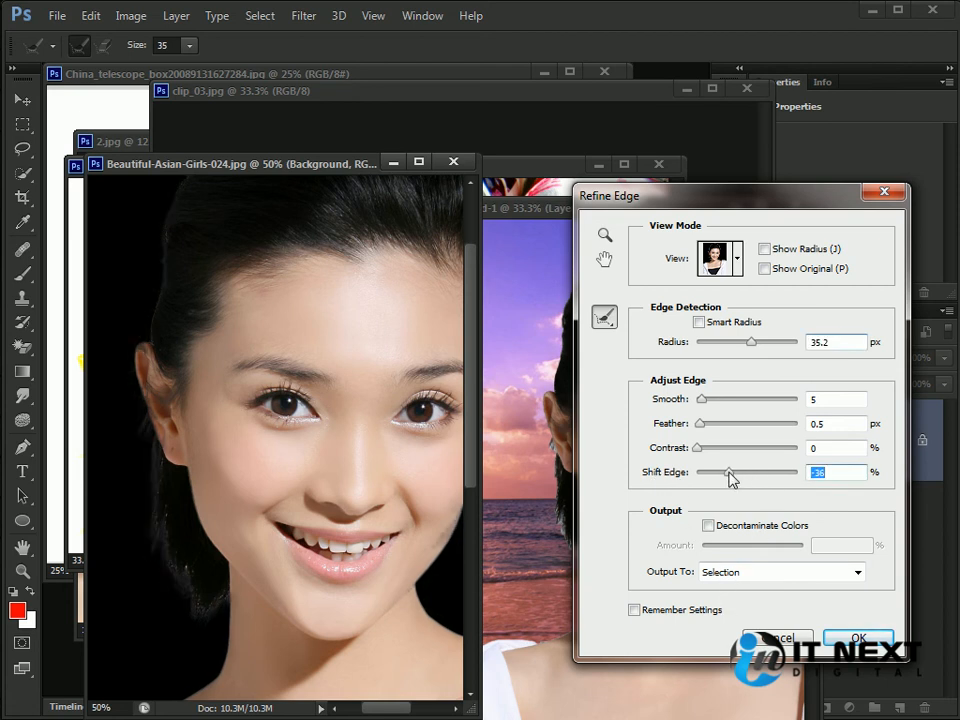
left_click_drag(378, 291, 315, 407)
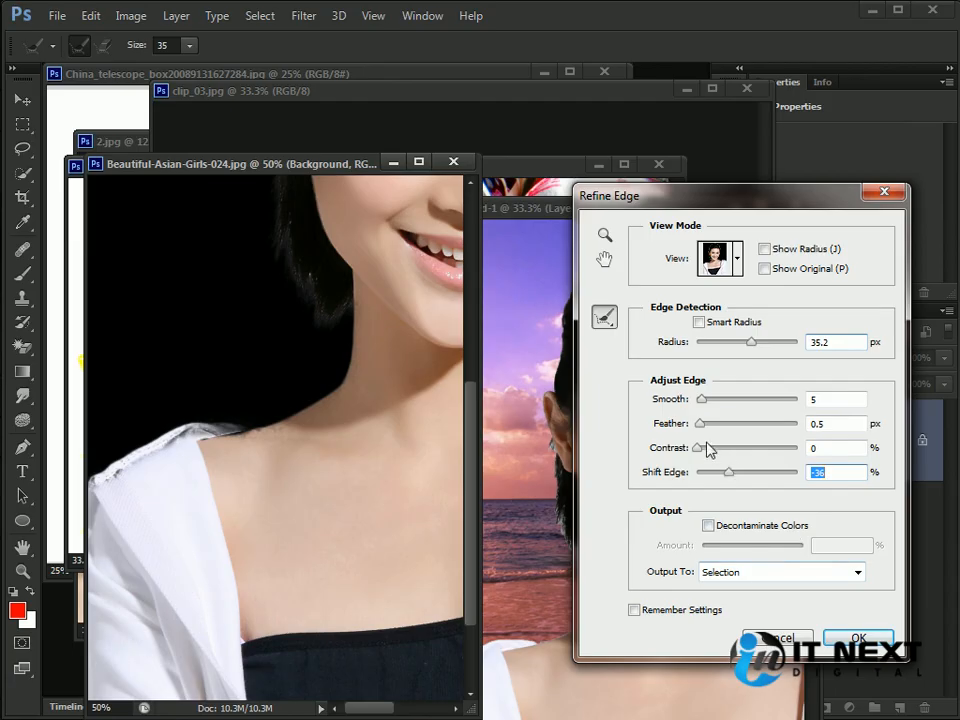
left_click_drag(701, 447, 713, 459)
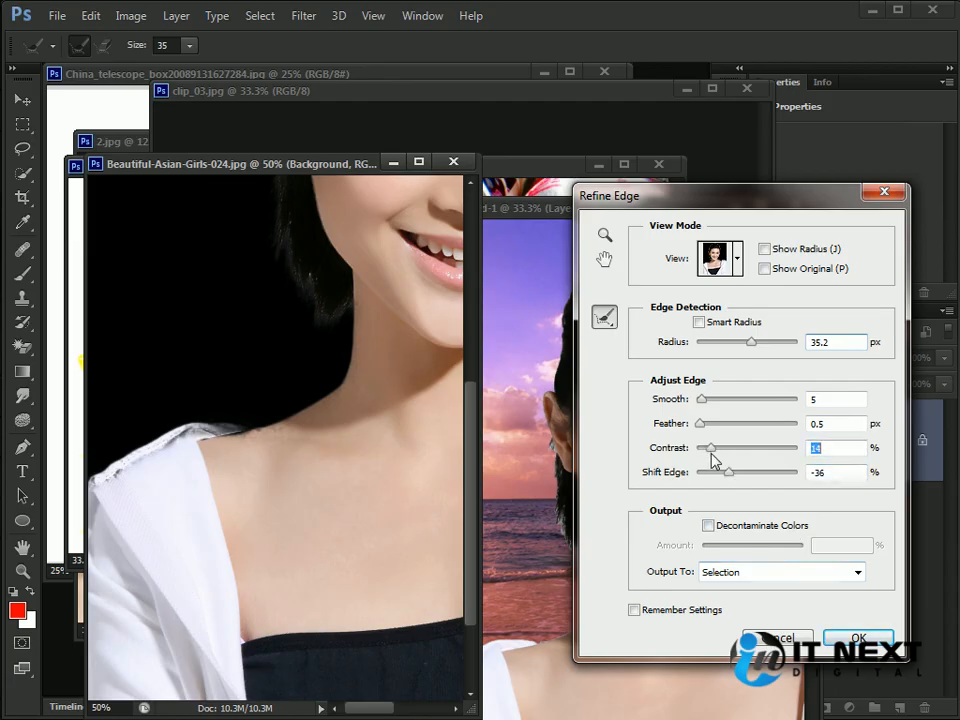
left_click(857, 637)
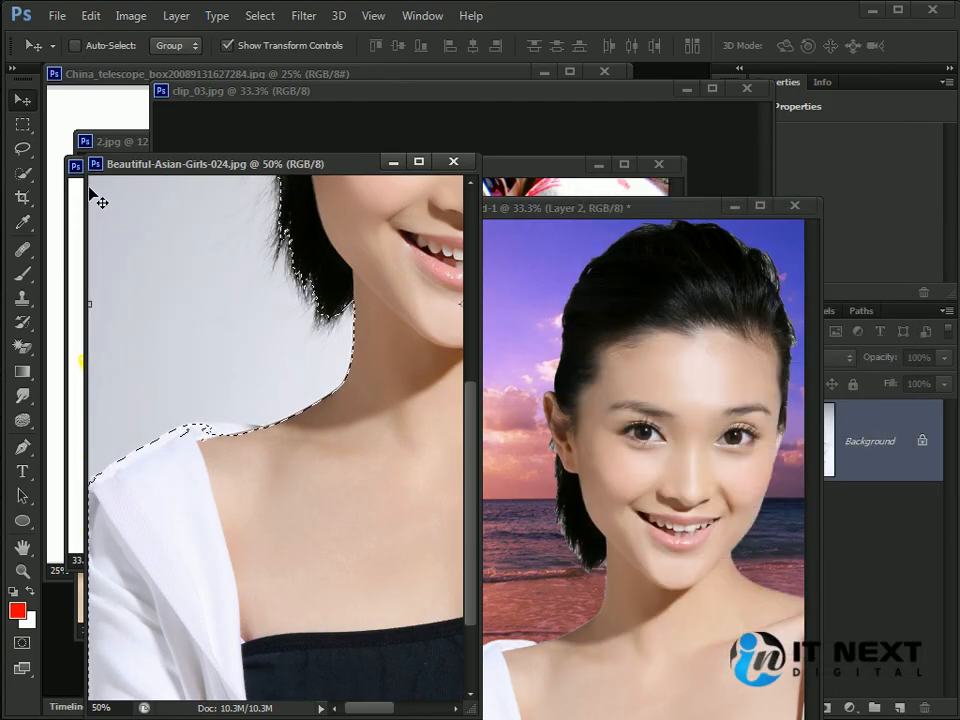
Step: Move the refined cut-out of the woman from the portrait into Untitled-1, between the beach and the first cut-out
left_click_drag(426, 332, 478, 367)
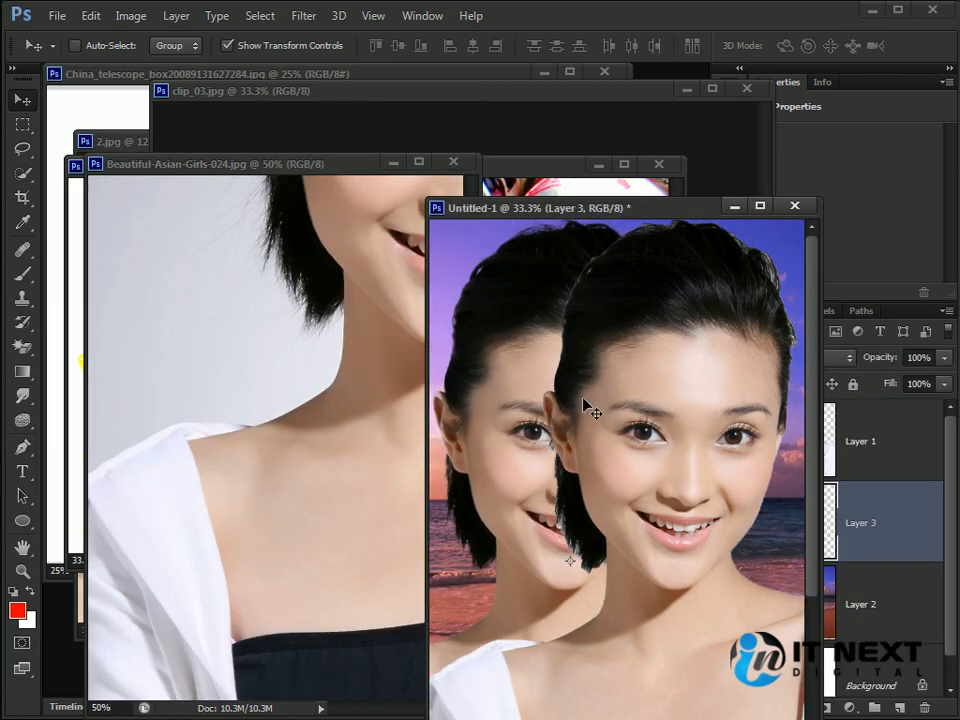
key("ctrl+minus")
key("ctrl+minus")
key("ctrl+minus")
key("ctrl+minus")
Step: Scale the unrefined cut-out on Layer 1 to about 68%, anchored at the canvas's lower-right corner
left_click(634, 538, "ctrl")
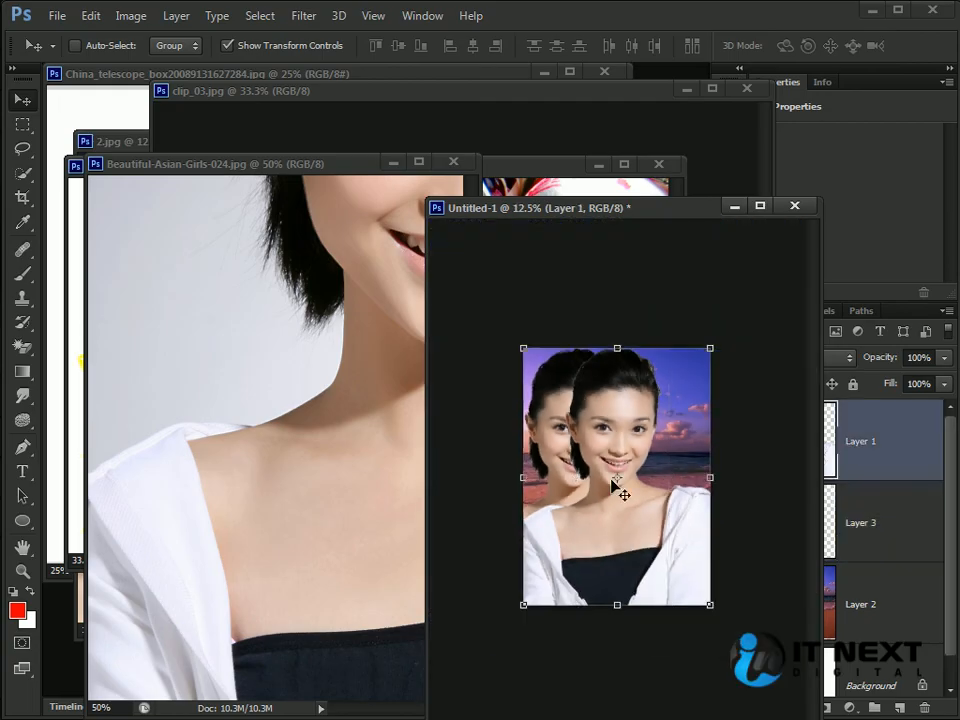
left_click_drag(530, 347, 586, 431)
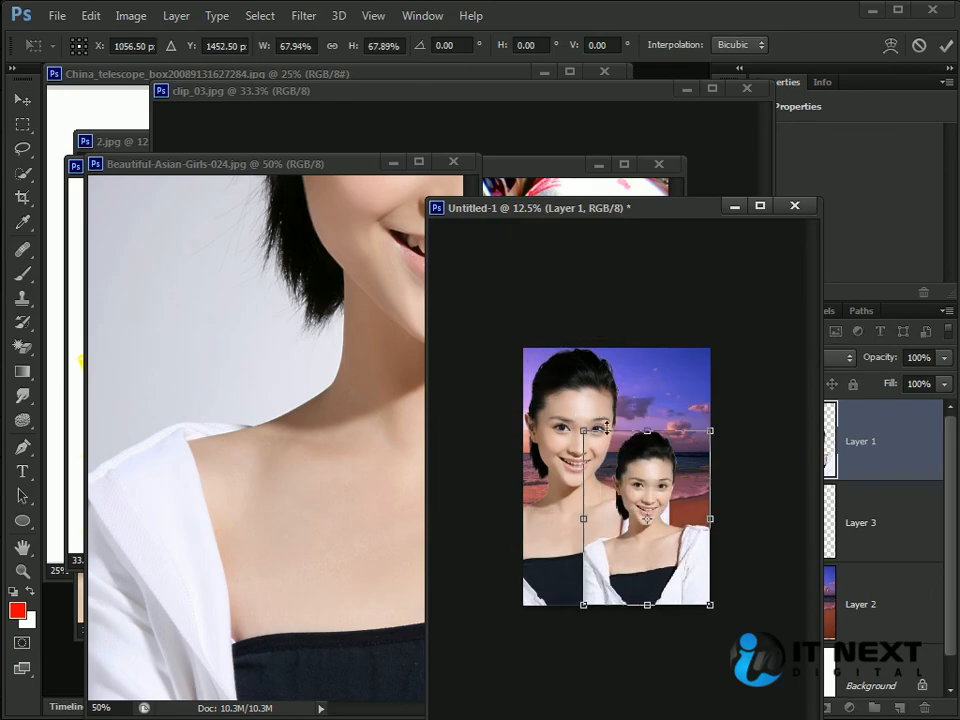
key("Return")
Step: Shrink the refined cut-out on Layer 3 to a similar size and place it to the left of the unrefined one
left_click(566, 402, "ctrl")
left_click_drag(662, 342, 611, 421)
left_click_drag(555, 476, 574, 472)
key("Return")
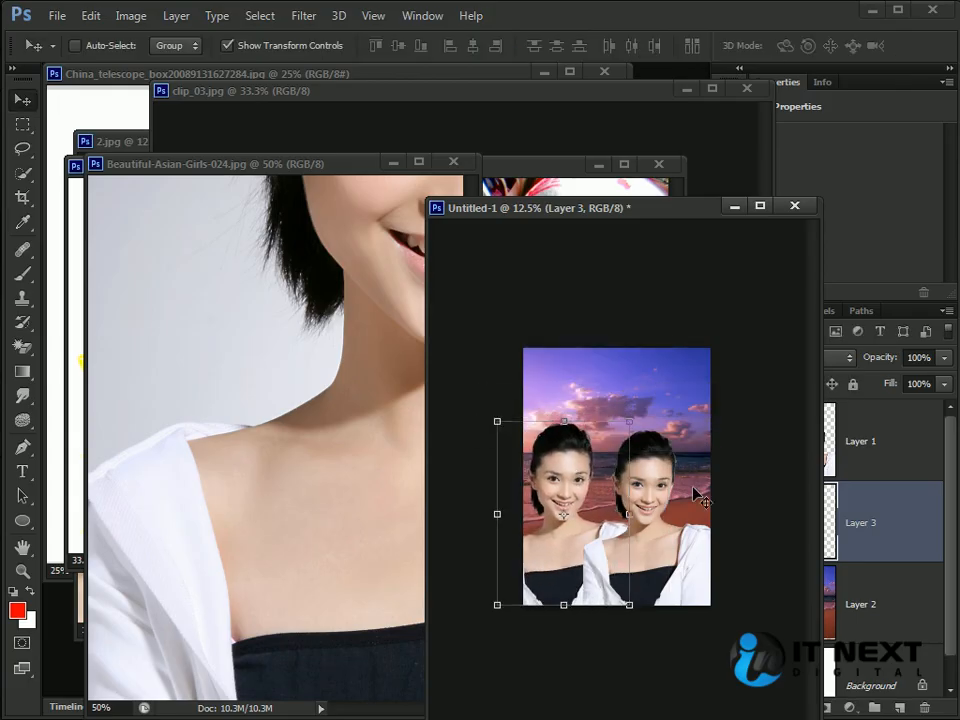
Step: Shift the Layer 1 cut-out slightly right and up so both women's hair edges can be compared at 50% zoom
key("ctrl+0")
key("ctrl+plus")
key("ctrl+plus")
left_click_drag(268, 339, 365, 343)
left_click(574, 358, "ctrl")
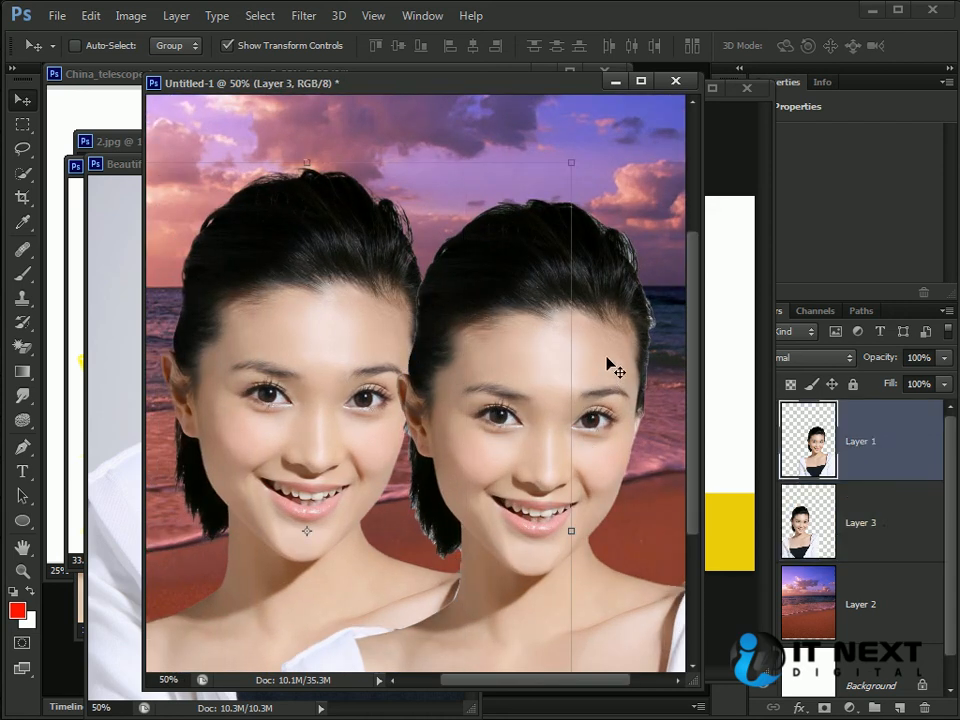
left_click_drag(574, 358, 609, 336)
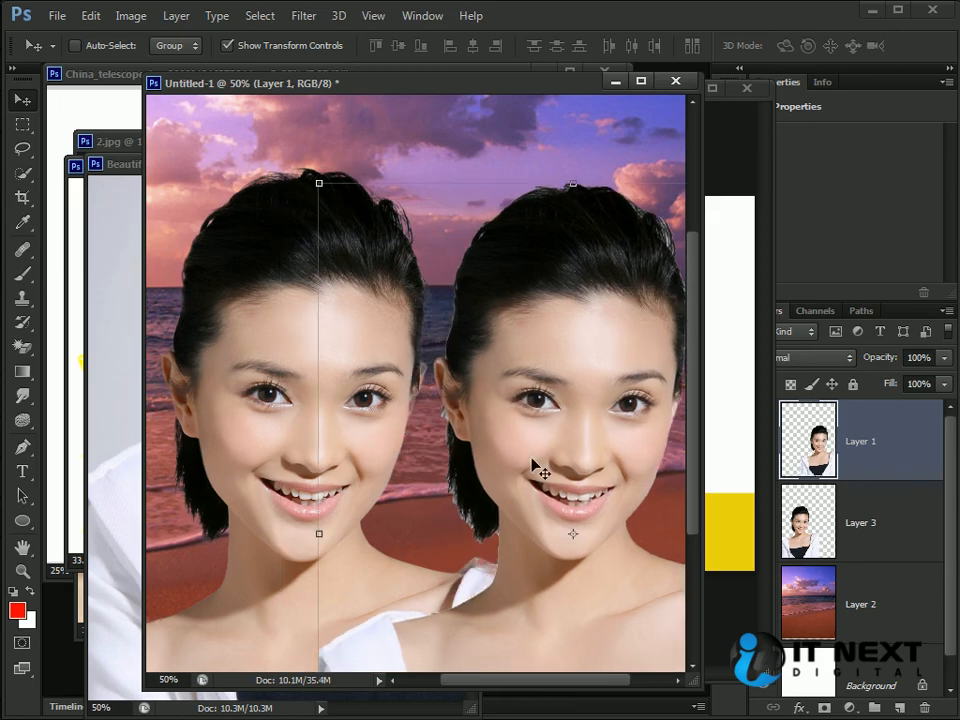
left_click(465, 148, "ctrl")
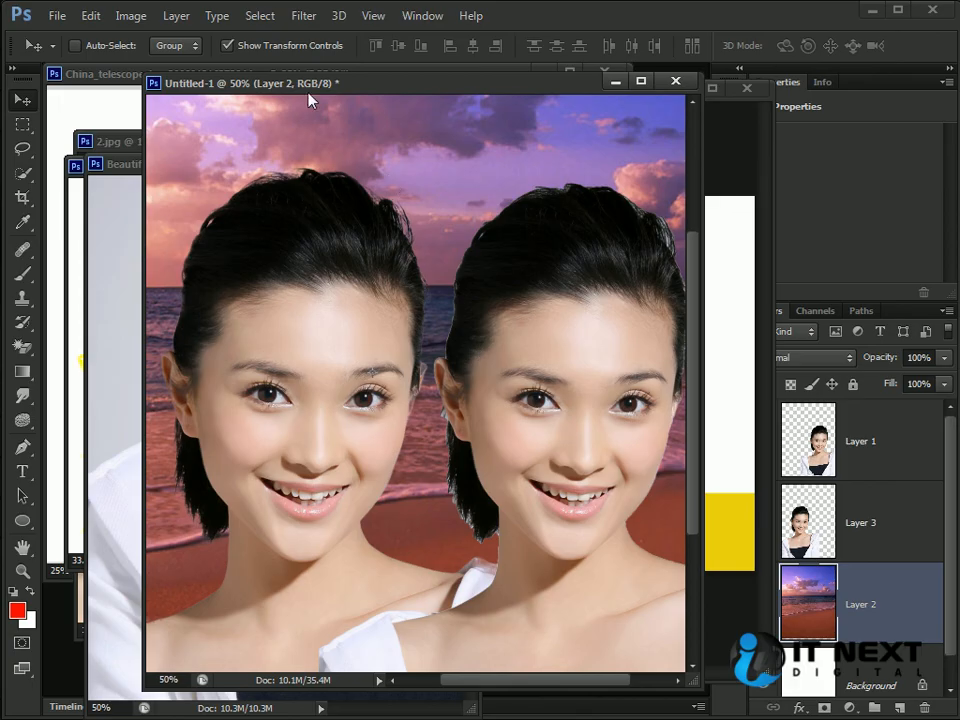
left_click(258, 16)
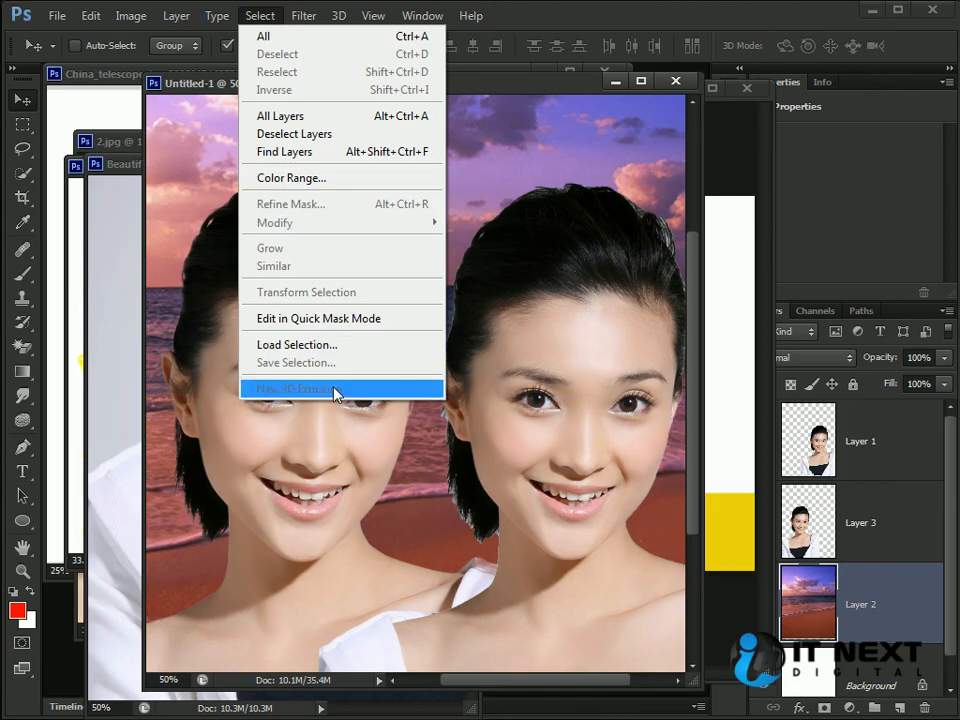
left_click(561, 212)
left_click(792, 417)
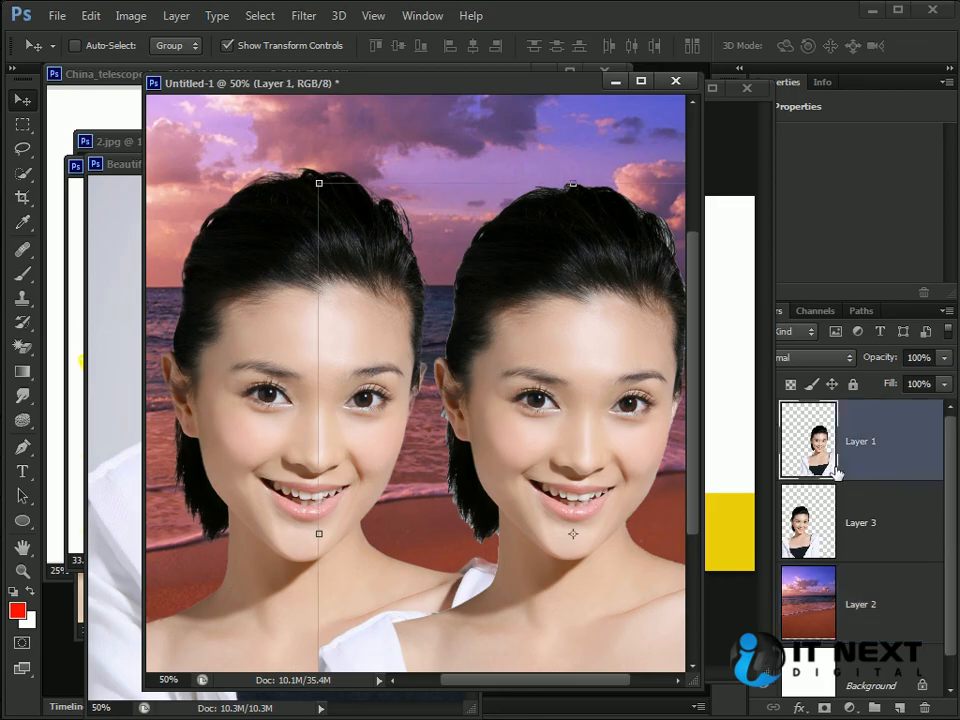
left_click(259, 16)
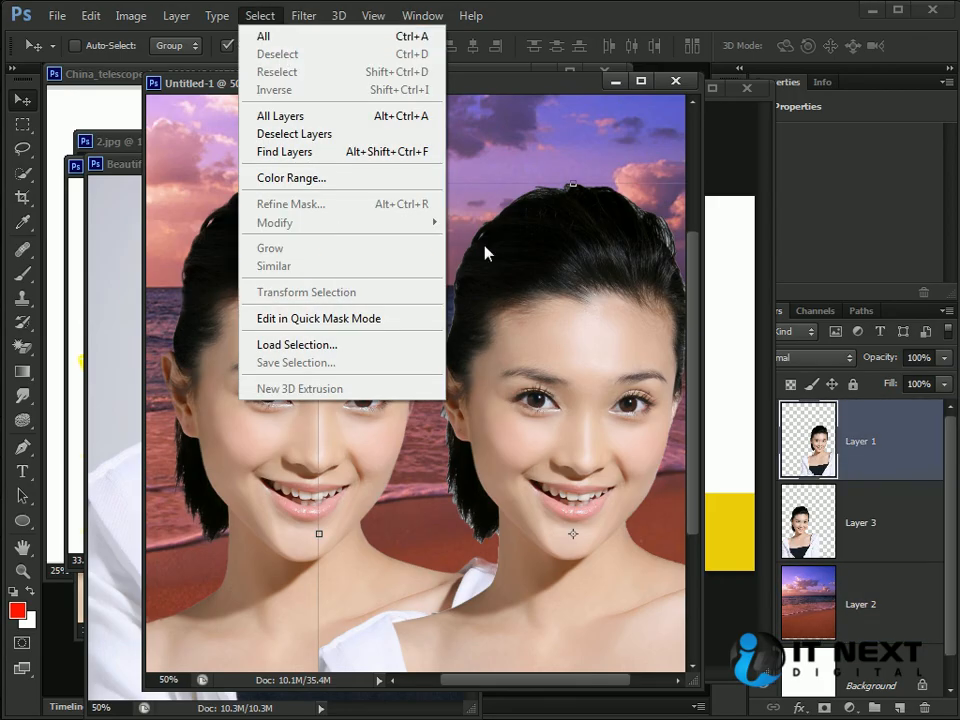
left_click(516, 205)
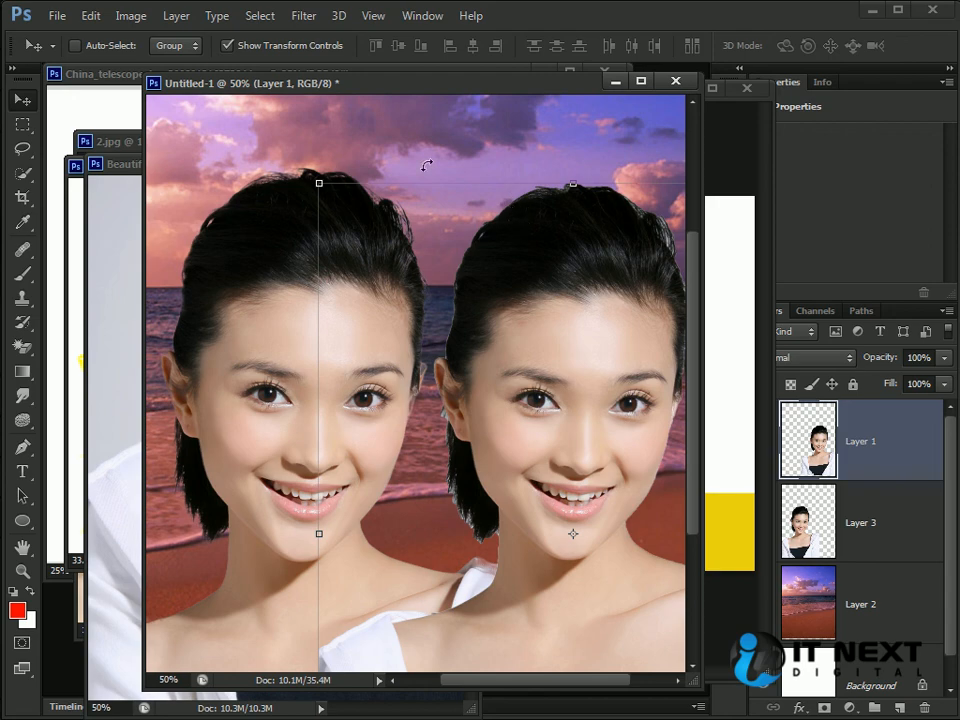